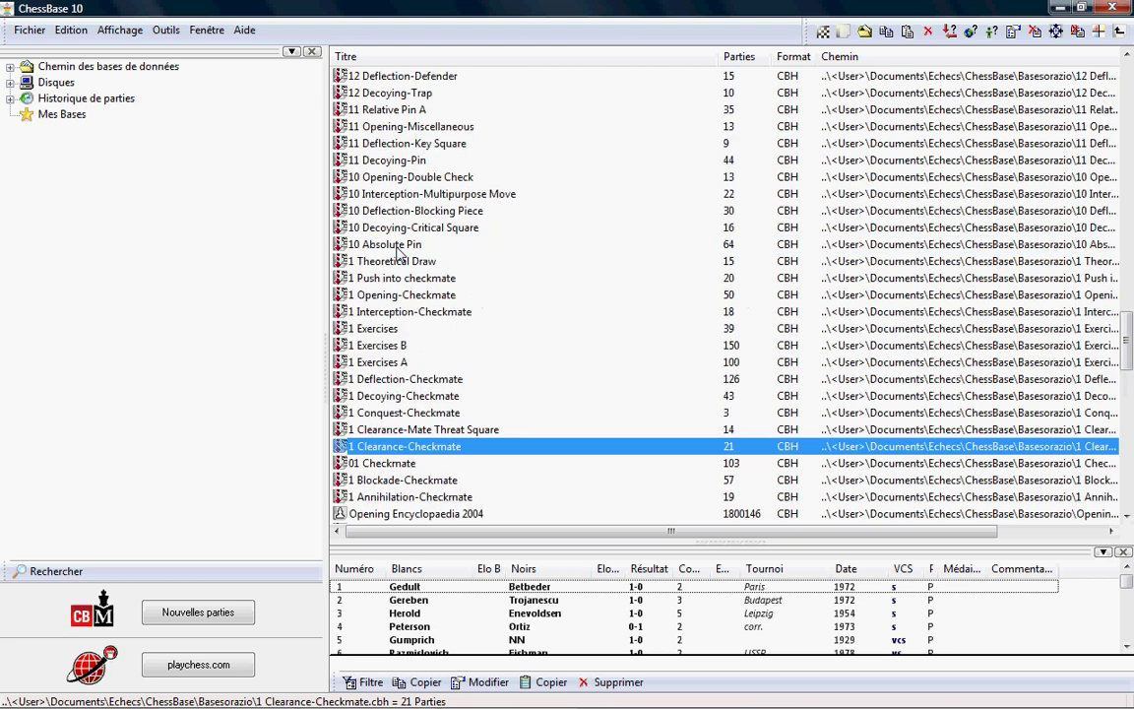
- Browse the chess databases in the Basesorazio folder through the open-database dialog and cancel it
{"action": "left_click", "coordinate": [30, 30]}
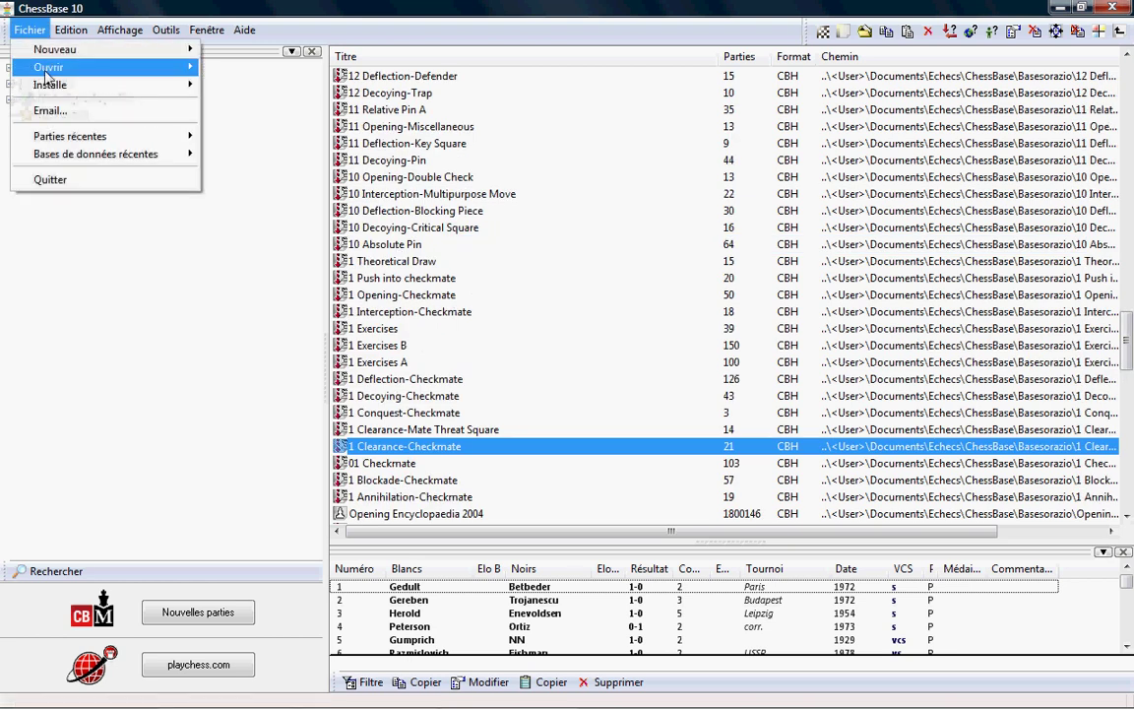
{"action": "mouse_move", "coordinate": [48, 68]}
{"action": "left_click", "coordinate": [236, 69]}
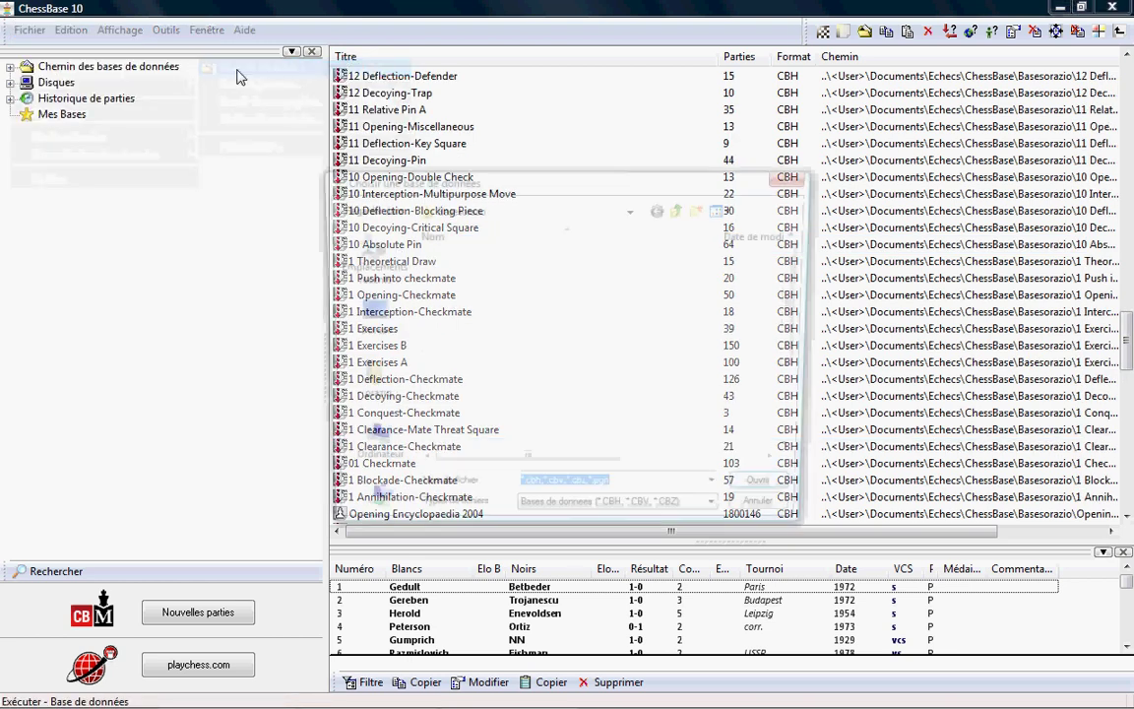
{"action": "scroll", "coordinate": [469, 317], "scroll_direction": "up", "scroll_amount": 2}
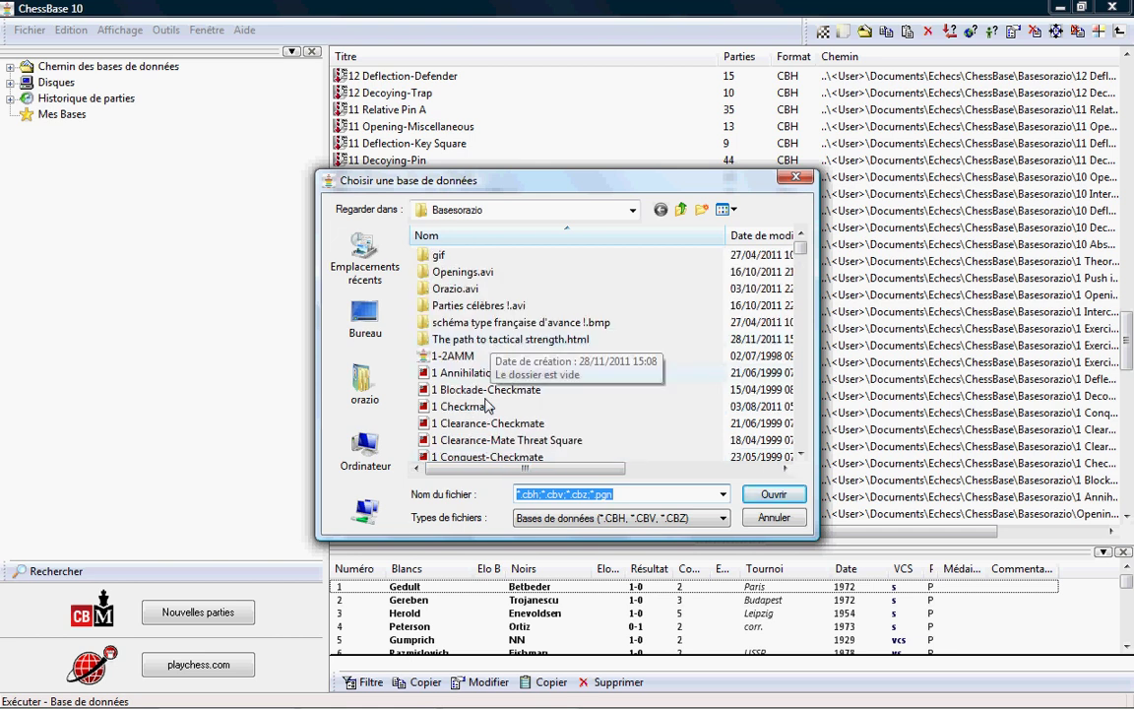
{"action": "left_click_drag", "start_coordinate": [801, 454], "coordinate": [801, 455]}
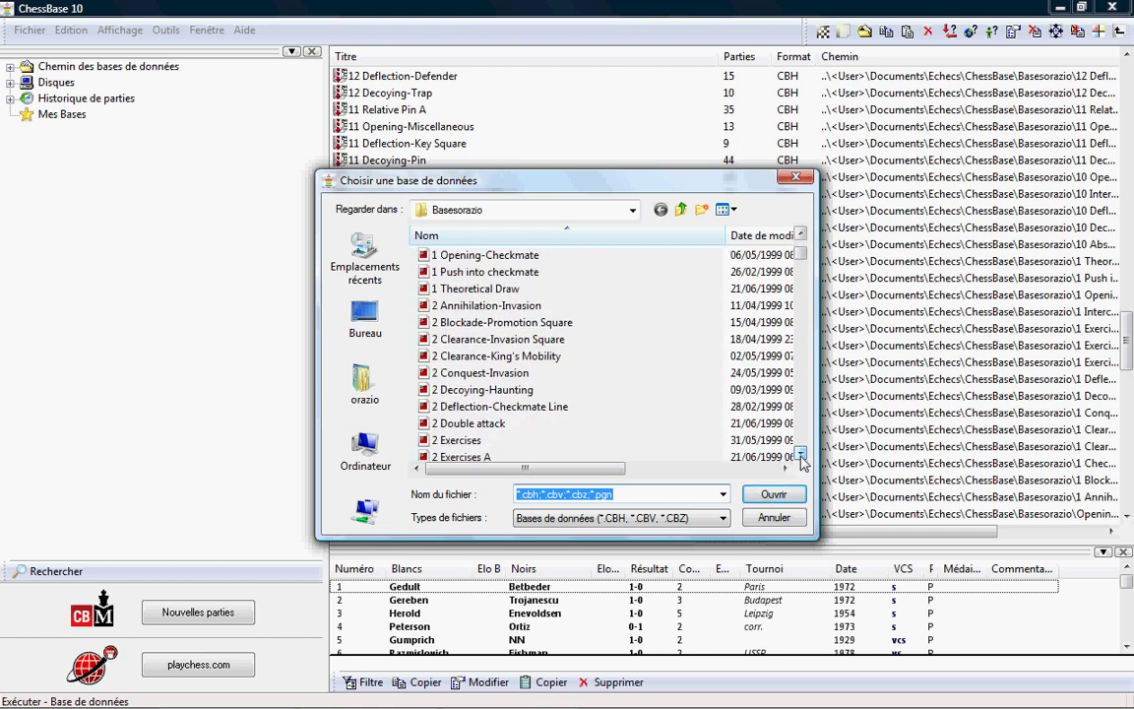
{"action": "left_click", "coordinate": [776, 518]}
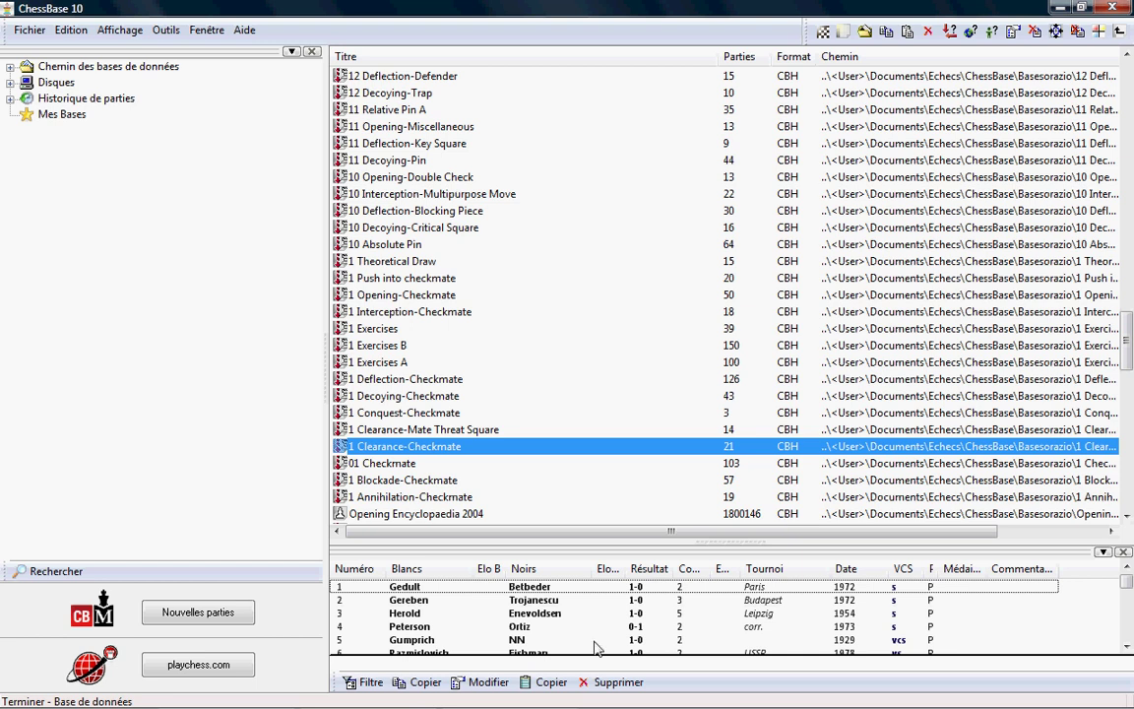
- Open the 11 Decoying-Pin database and load its first training problem, 1.Rxe5 Qxe5 2.Bc3, on the board
{"action": "left_click", "coordinate": [384, 165]}
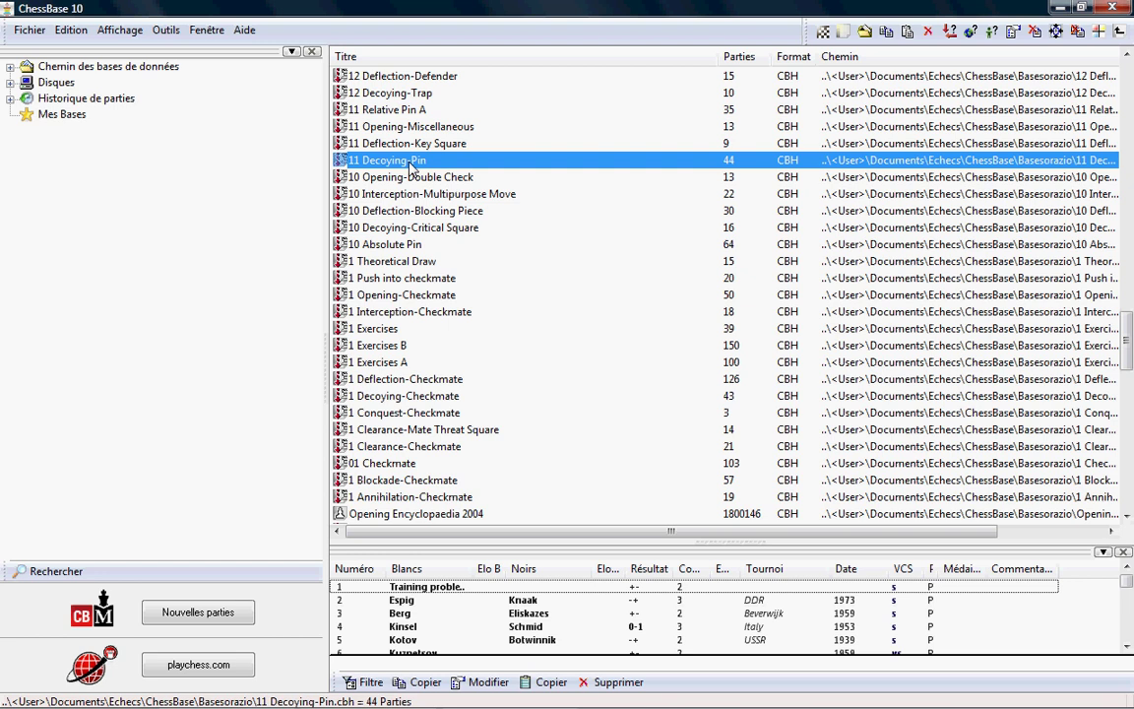
{"action": "double_click", "coordinate": [409, 163]}
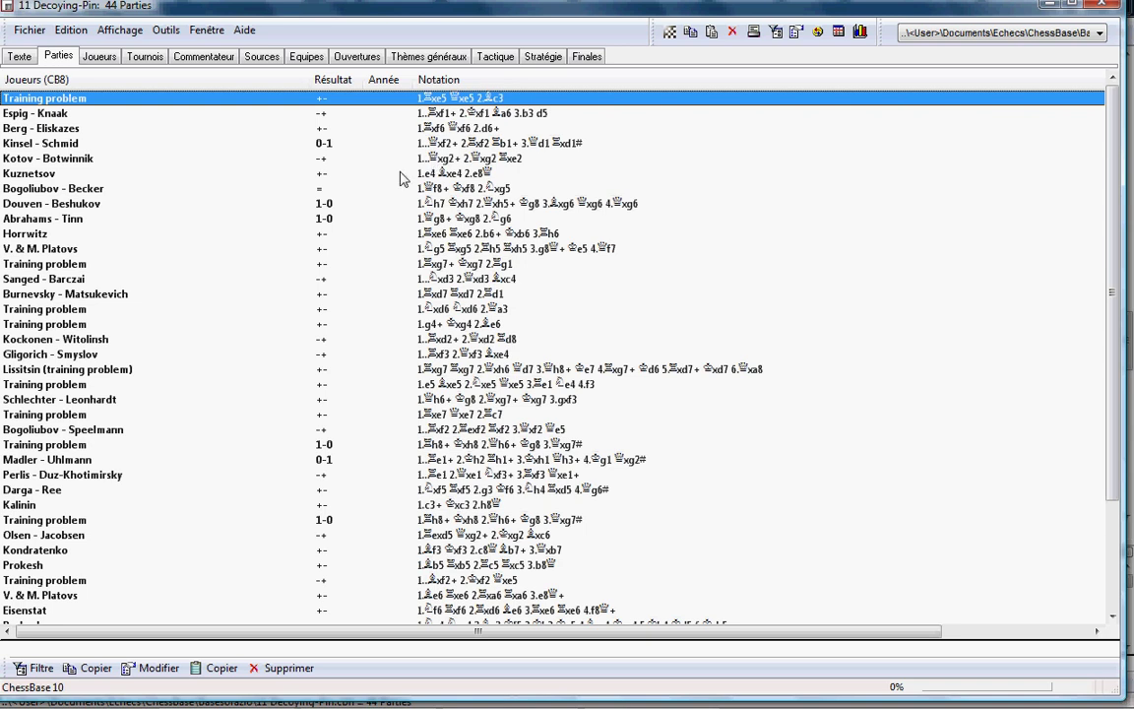
{"action": "double_click", "coordinate": [480, 102]}
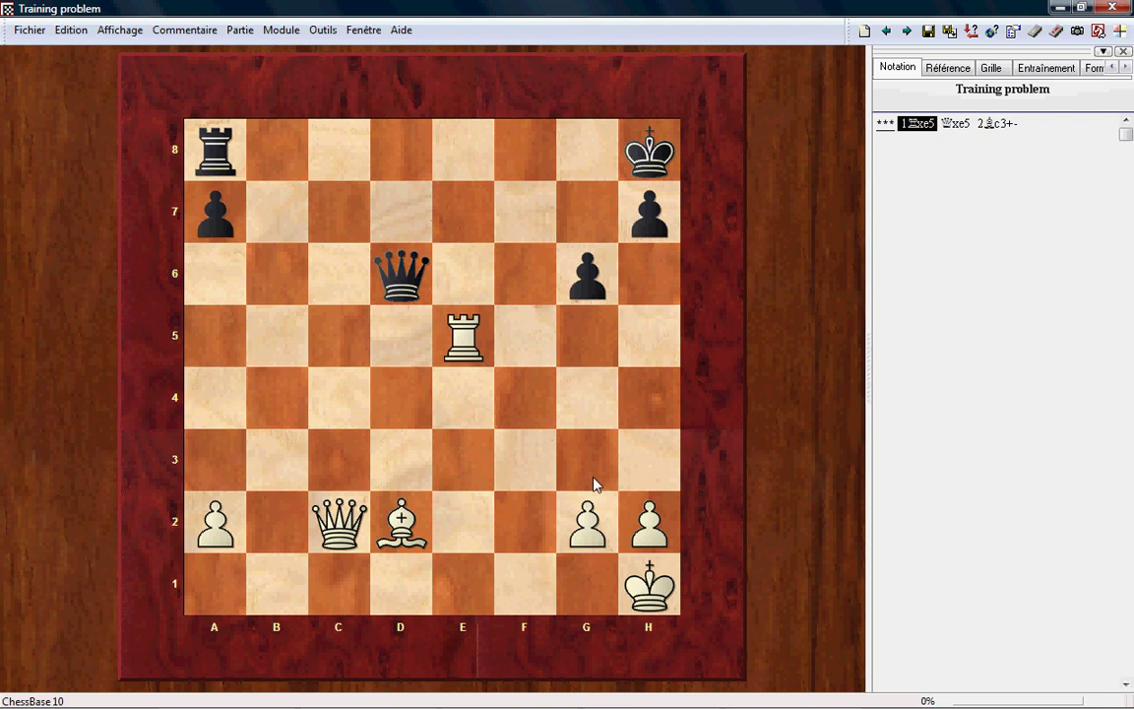
- Replay the training problem's solution from the starting position through 2.Bc3 and return to the start
{"action": "key", "text": "Left"}
{"action": "key", "text": "Left"}
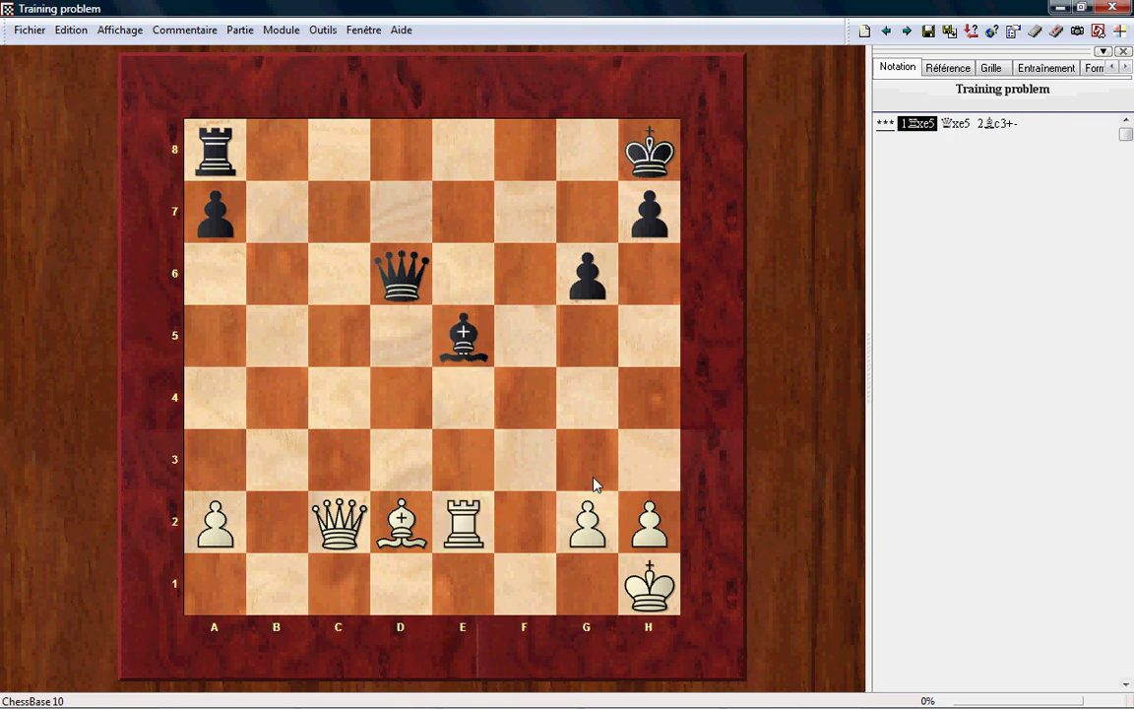
{"action": "key", "text": "Right"}
{"action": "key", "text": "Right"}
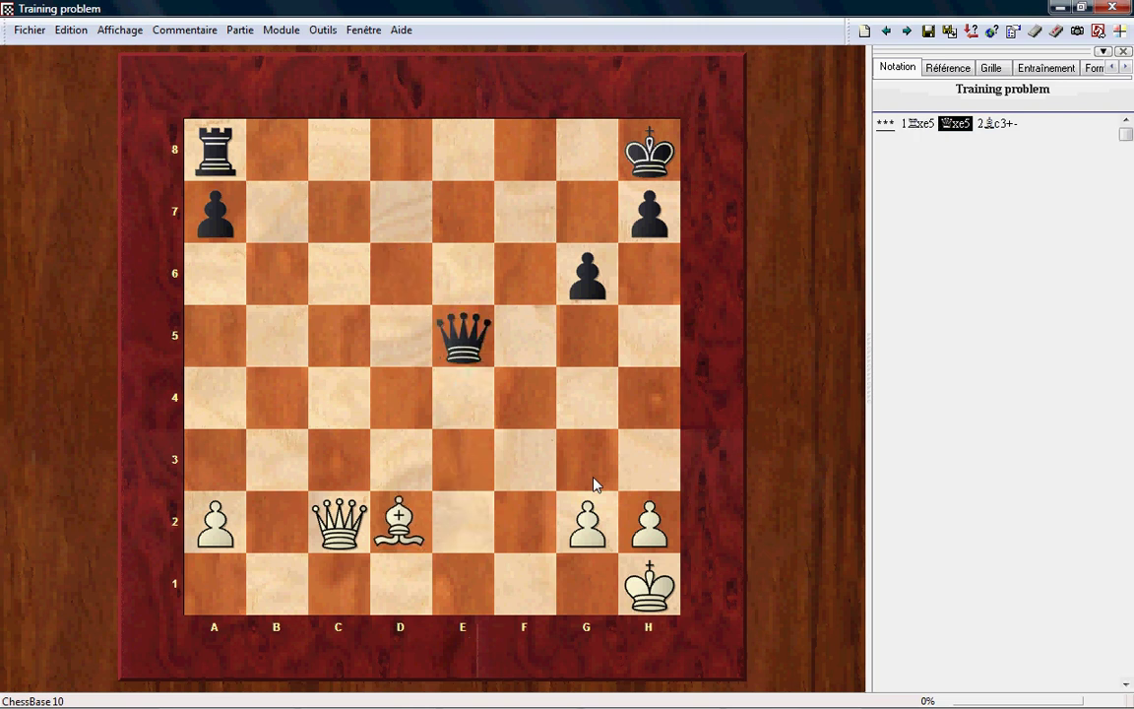
{"action": "key", "text": "Right"}
{"action": "key", "text": "Left"}
{"action": "key", "text": "Left"}
{"action": "key", "text": "Left"}
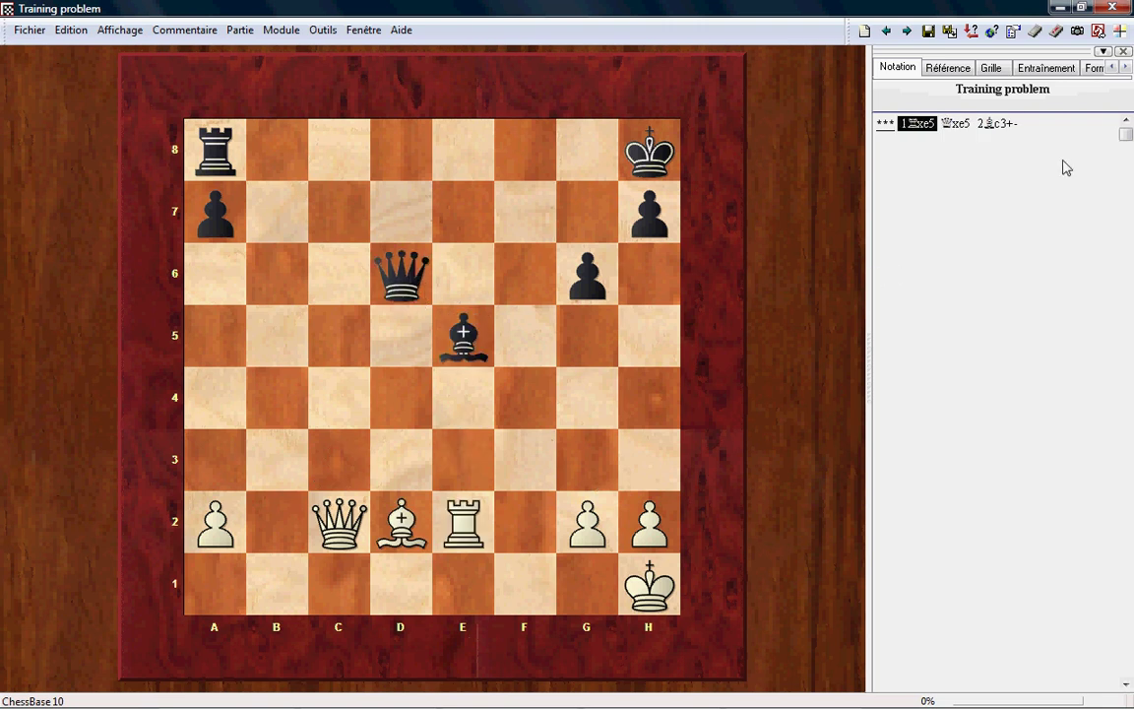
- Return to the database list, open the 10 Absolute Pin database and select all of its games
{"action": "left_click", "coordinate": [1056, 32]}
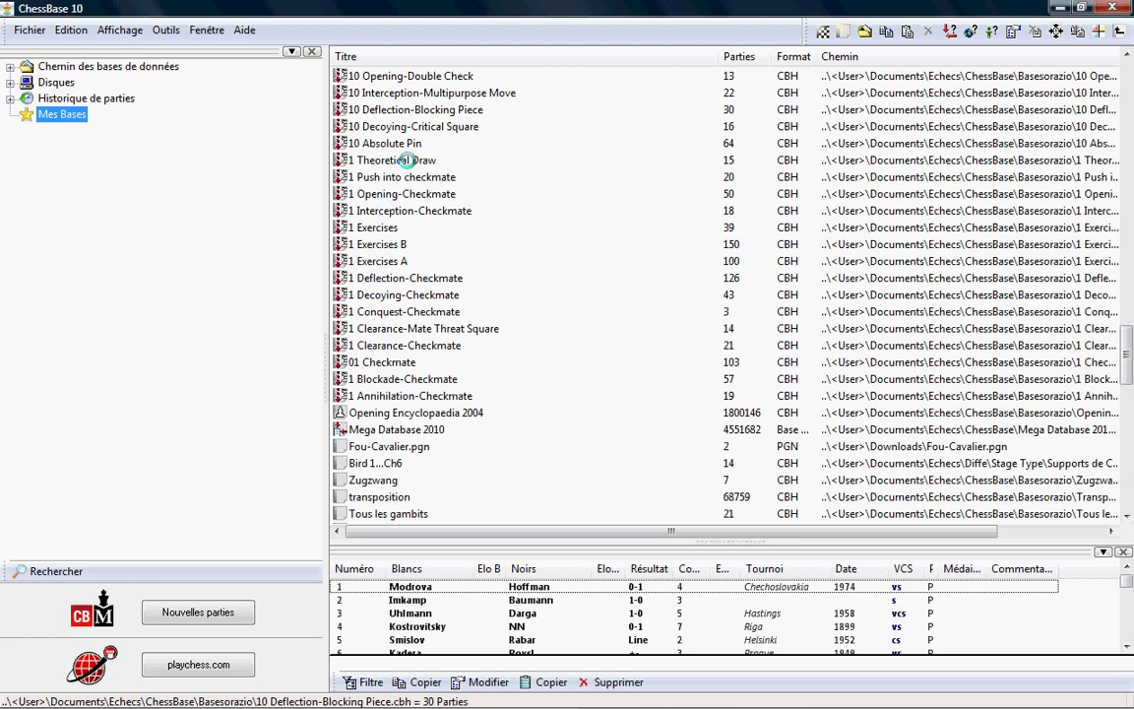
{"action": "double_click", "coordinate": [399, 144]}
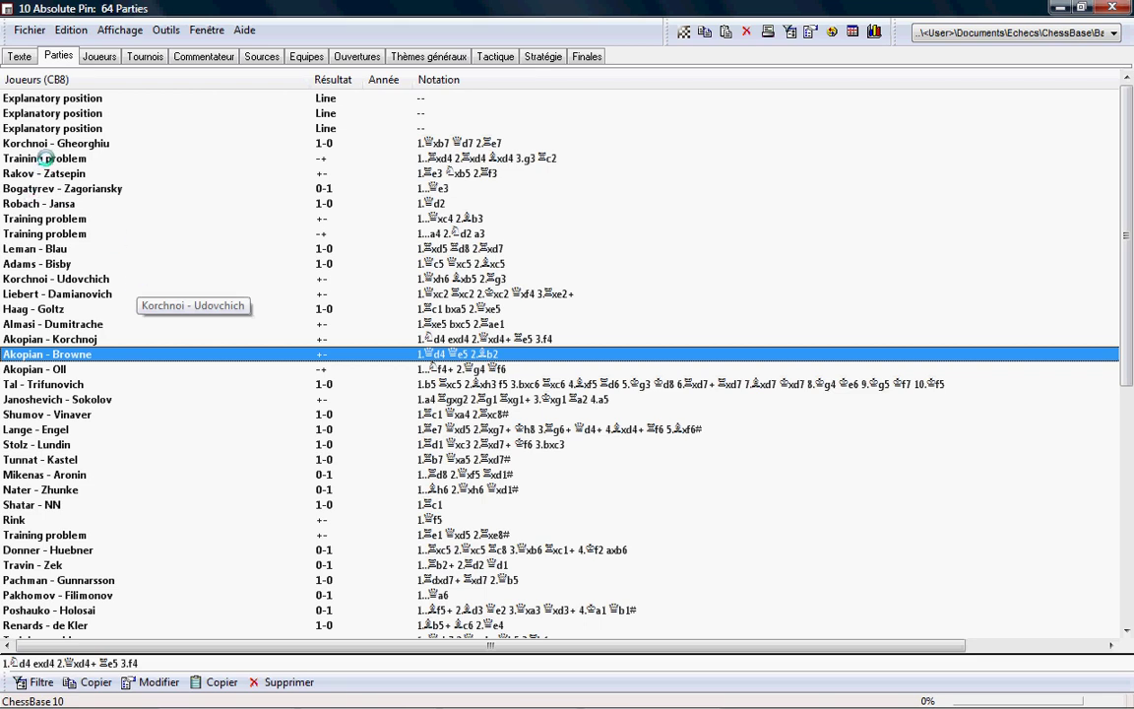
{"action": "left_click", "coordinate": [45, 158]}
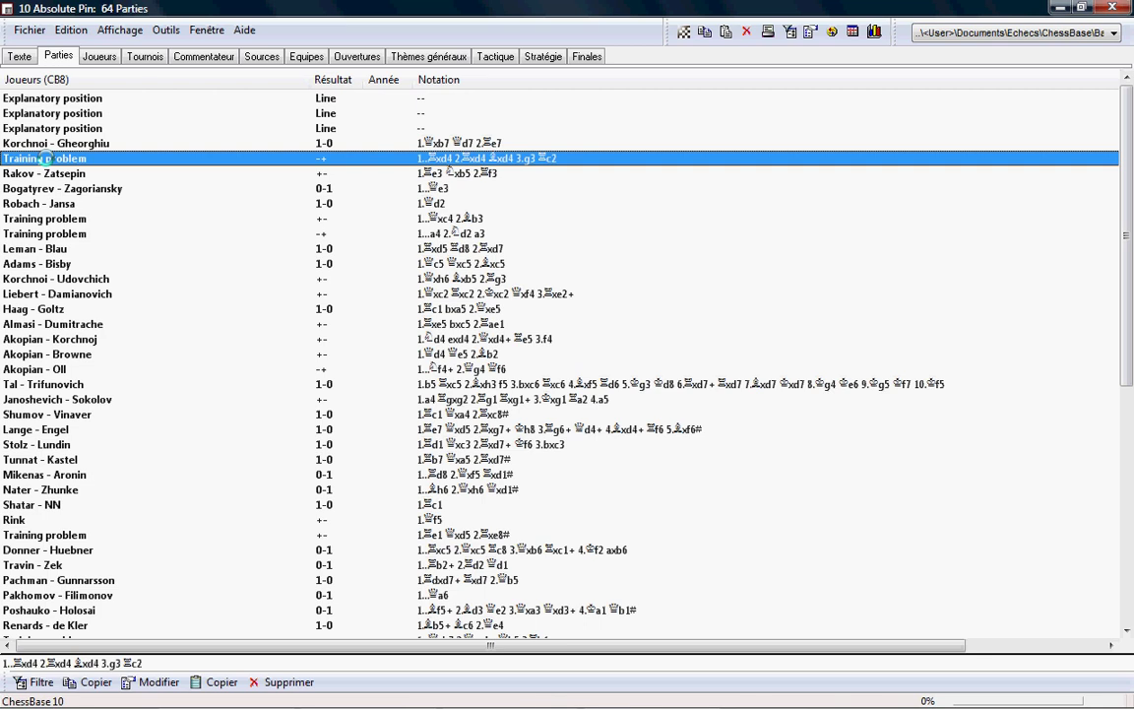
{"action": "key", "text": "ctrl+a"}
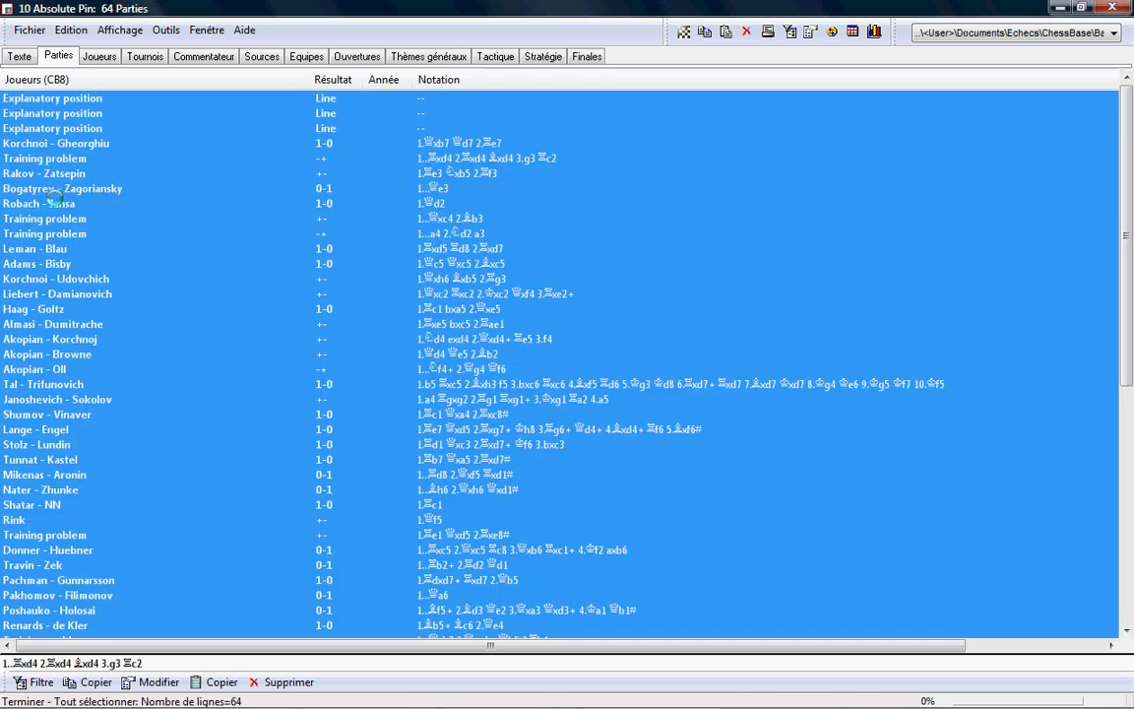
- Select only the games Robach - Jansa, Korchnoi - Udovchich, Mikenas - Aronin, Akopian - Browne and Almasi - Dumitrache
{"action": "left_click", "coordinate": [51, 203]}
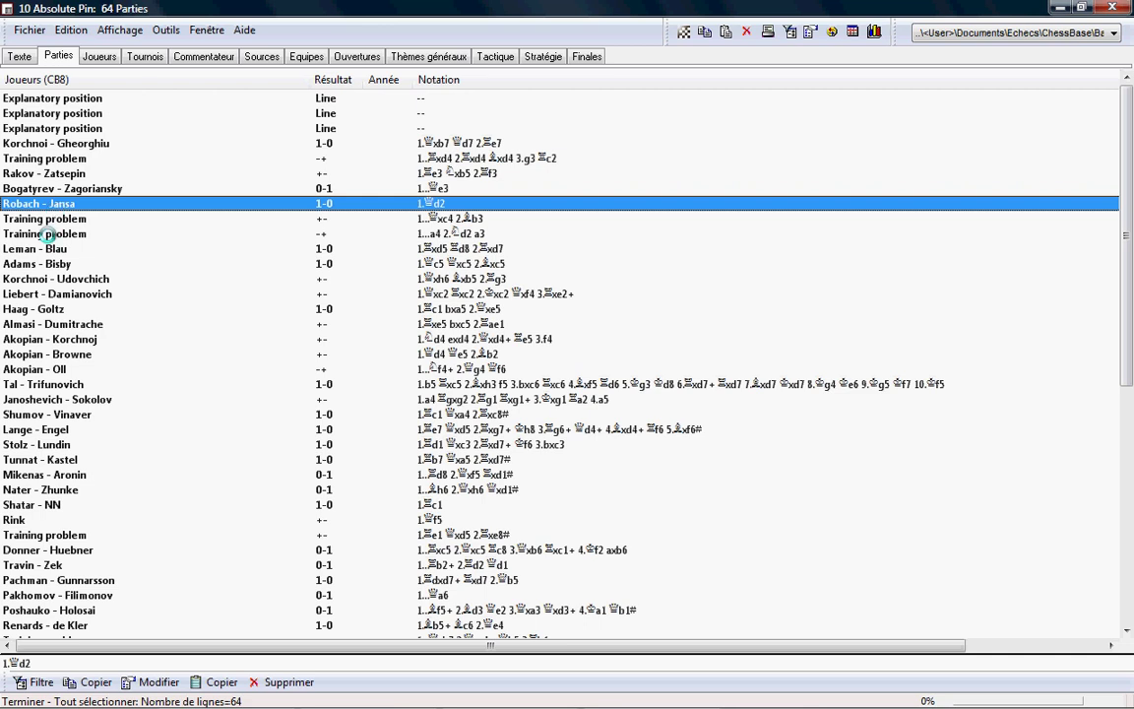
{"action": "left_click", "coordinate": [45, 278], "text": "ctrl"}
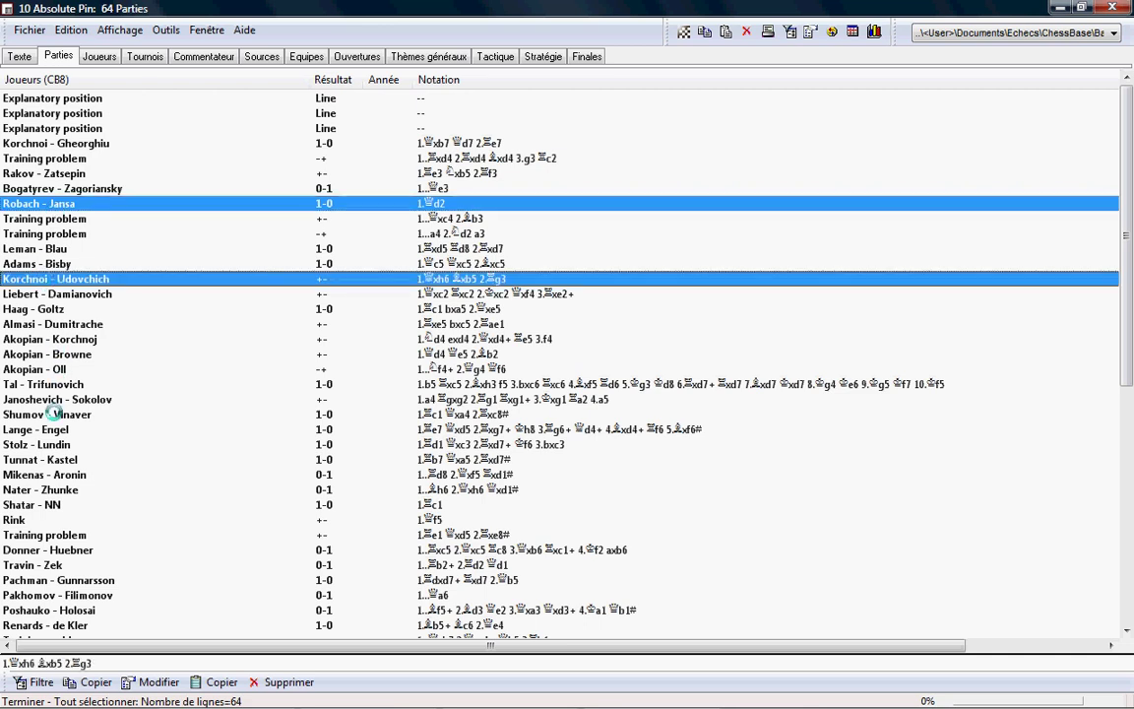
{"action": "left_click", "coordinate": [61, 475], "text": "ctrl"}
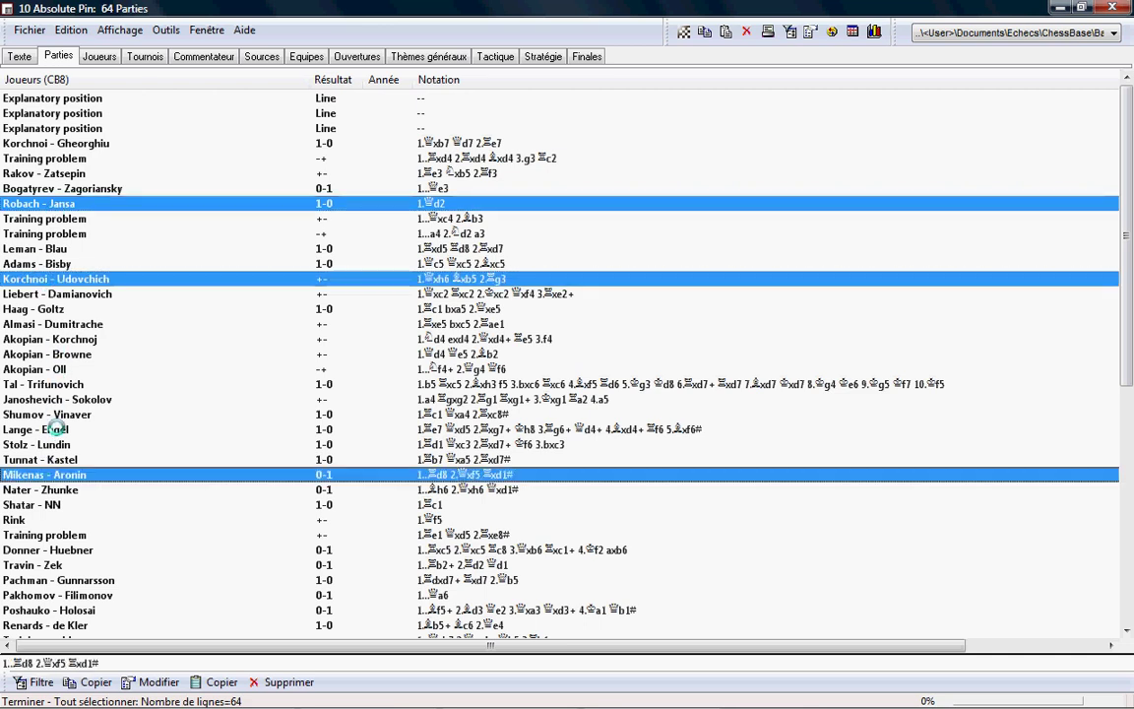
{"action": "left_click", "coordinate": [74, 355], "text": "ctrl"}
{"action": "left_click", "coordinate": [89, 322], "text": "ctrl"}
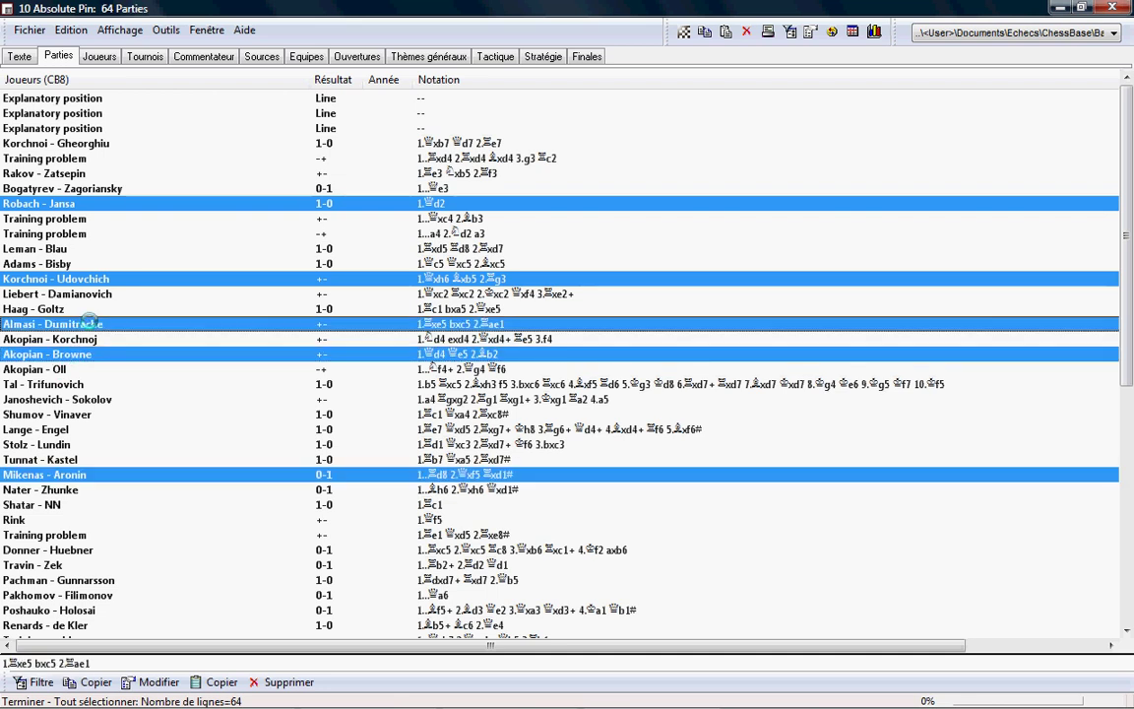
- Preview the printout of the selected games and return to the game list
{"action": "left_click", "coordinate": [34, 18]}
{"action": "mouse_move", "coordinate": [54, 110]}
{"action": "left_click", "coordinate": [195, 145]}
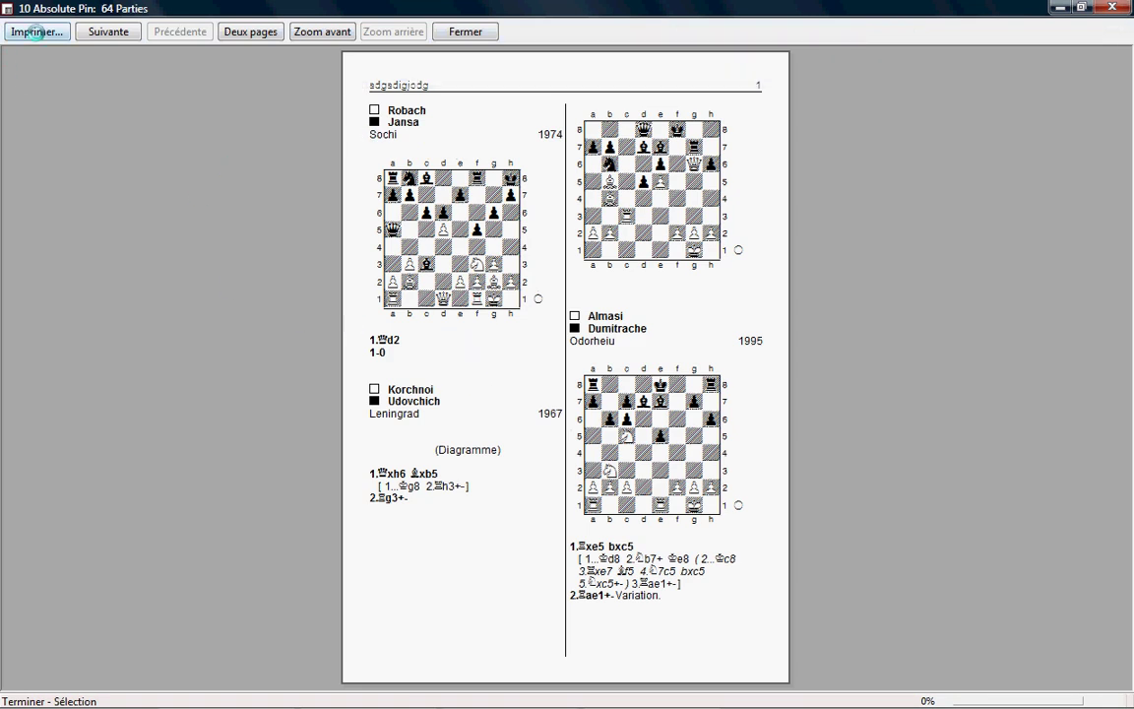
{"action": "left_click", "coordinate": [456, 30]}
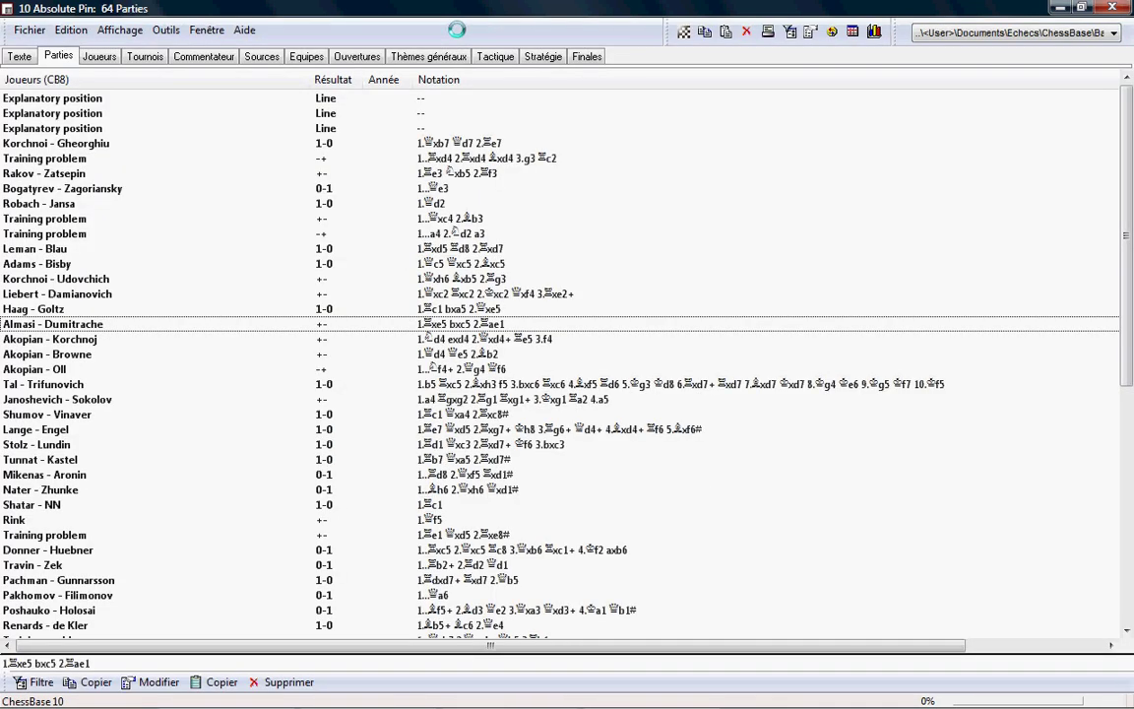
- Review the print options for page layout, title, diagrams, fonts, coordinates and games, and cancel without changing them
{"action": "left_click", "coordinate": [28, 30]}
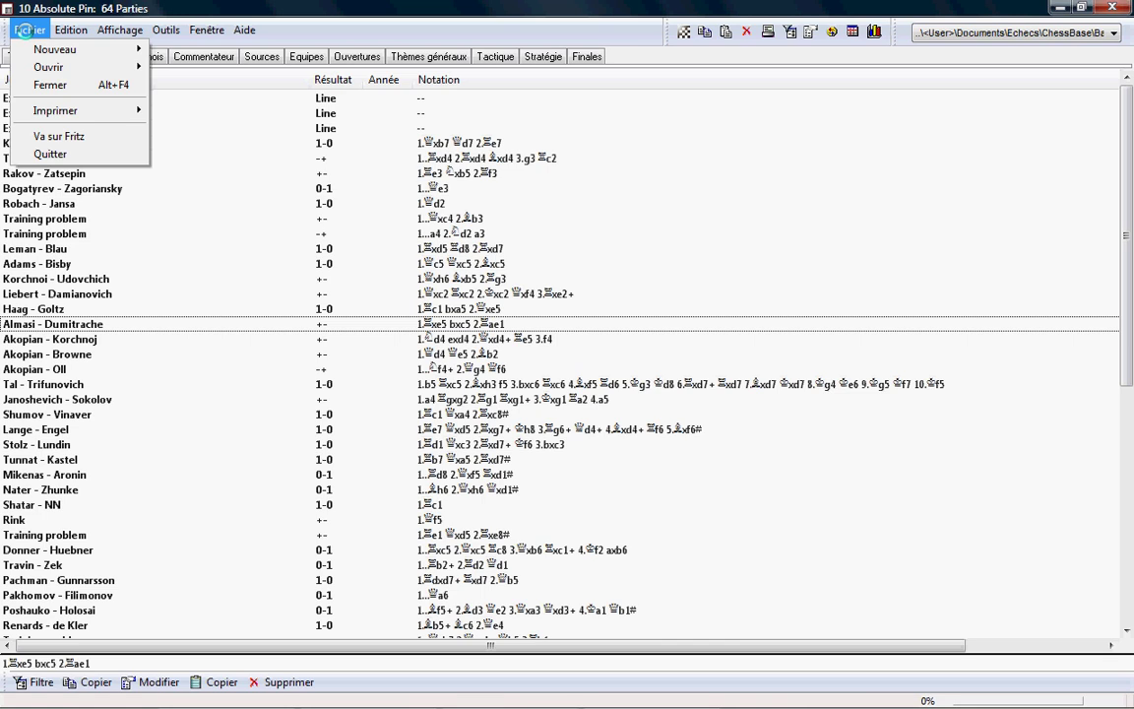
{"action": "mouse_move", "coordinate": [60, 110]}
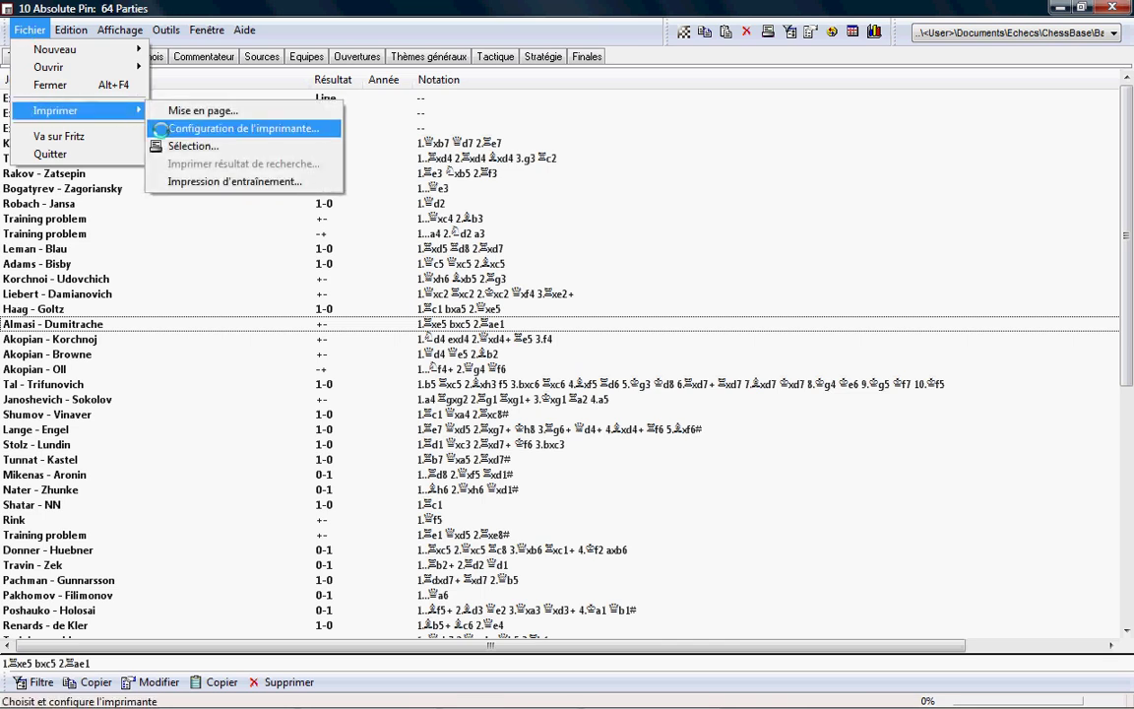
{"action": "left_click", "coordinate": [212, 110]}
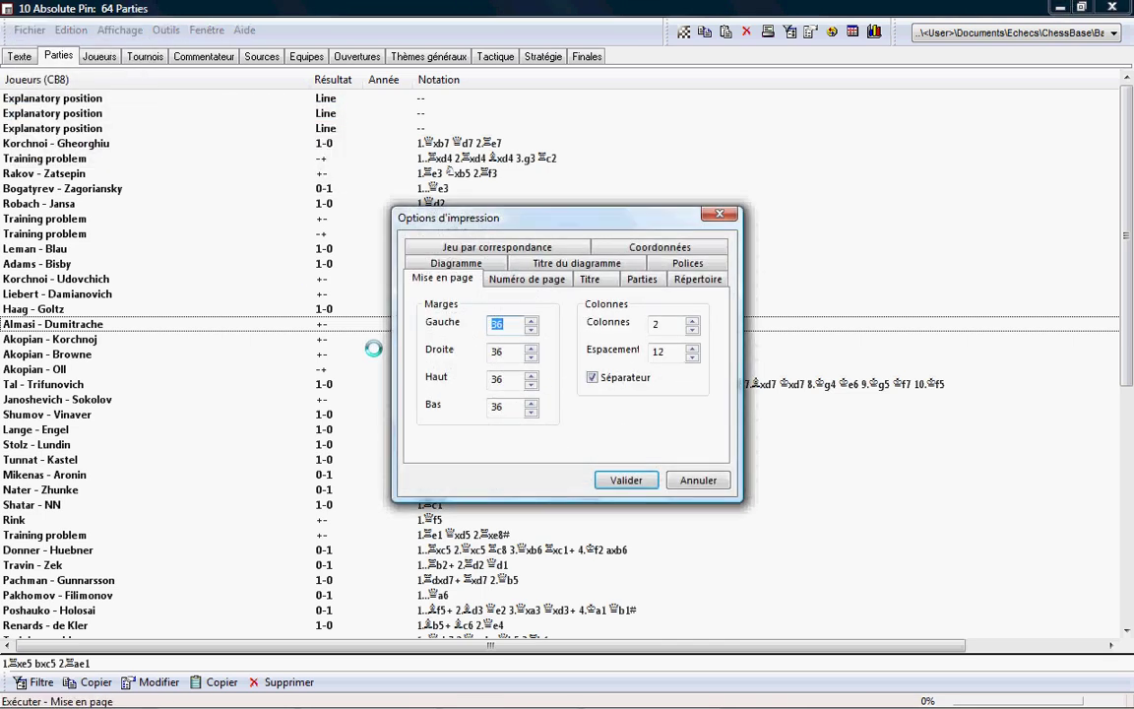
{"action": "left_click", "coordinate": [589, 278]}
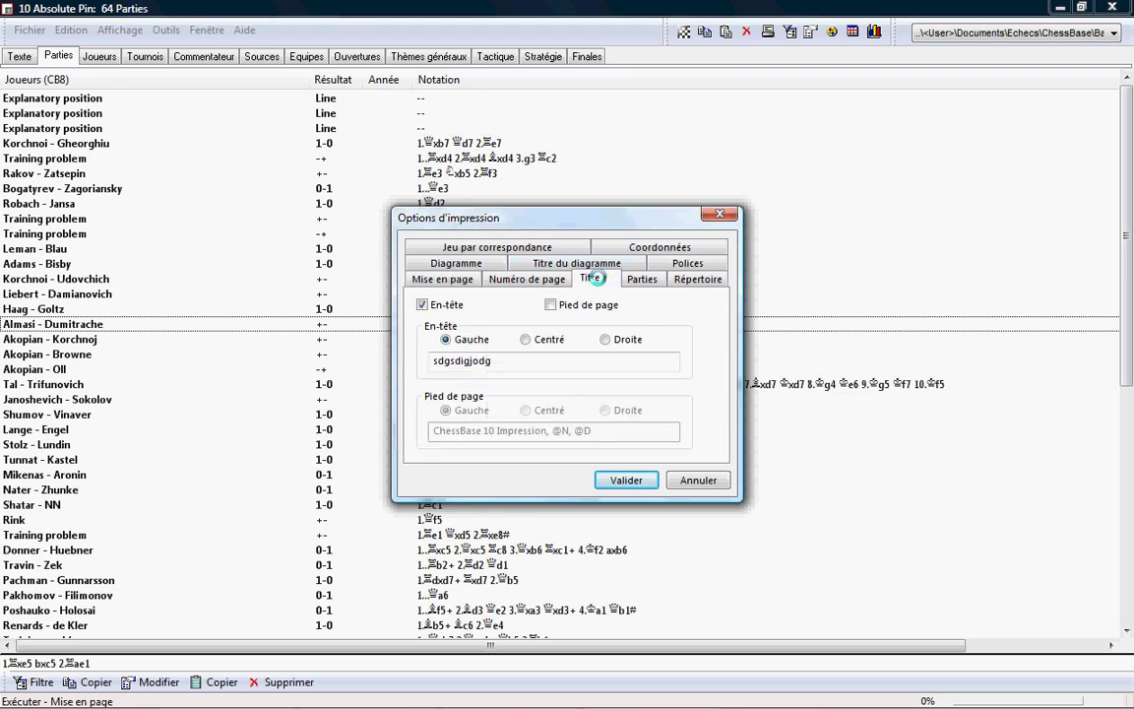
{"action": "left_click", "coordinate": [455, 263]}
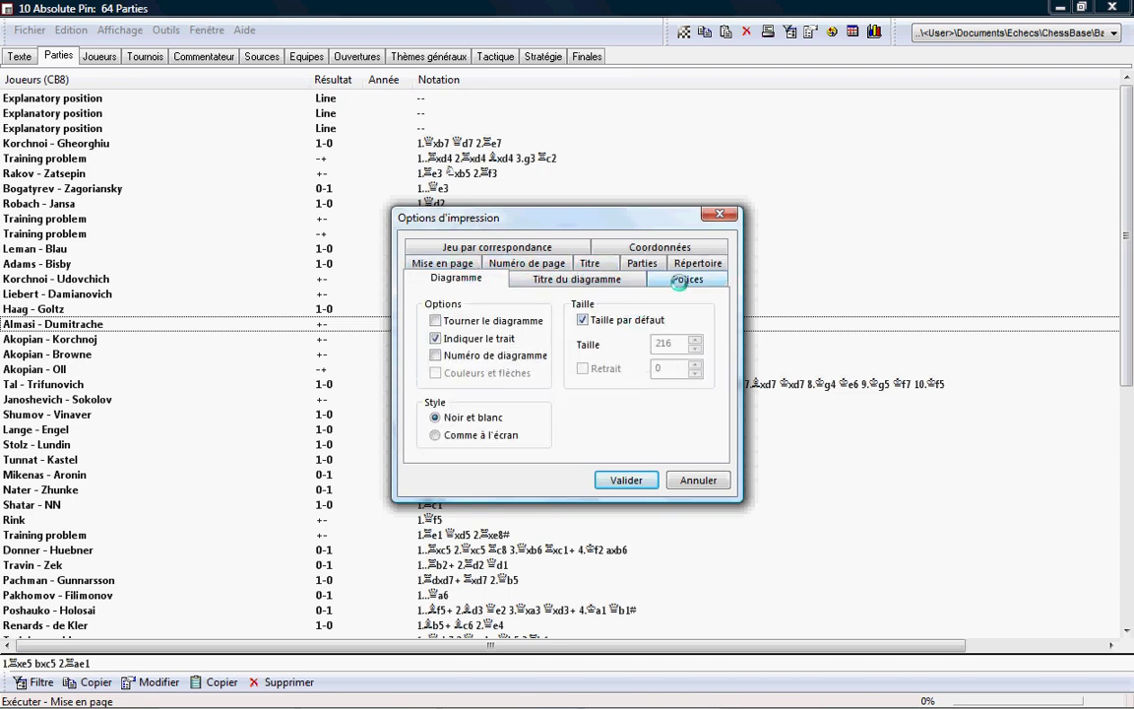
{"action": "left_click", "coordinate": [686, 278]}
{"action": "left_click", "coordinate": [660, 247]}
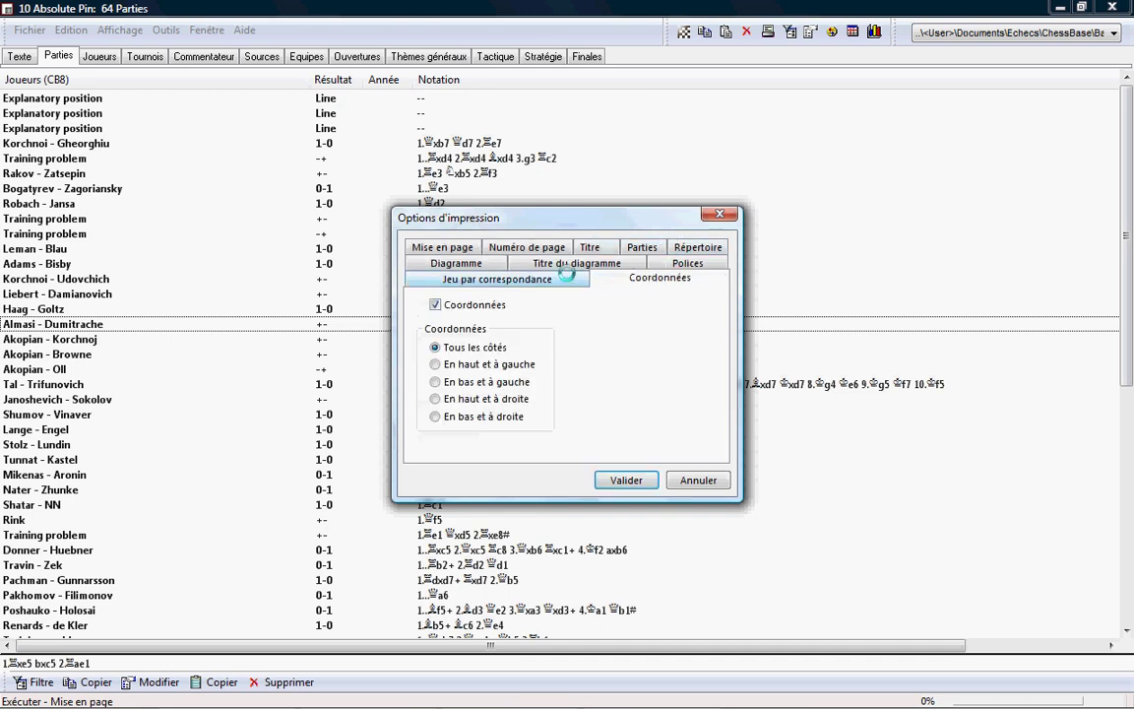
{"action": "left_click", "coordinate": [635, 247]}
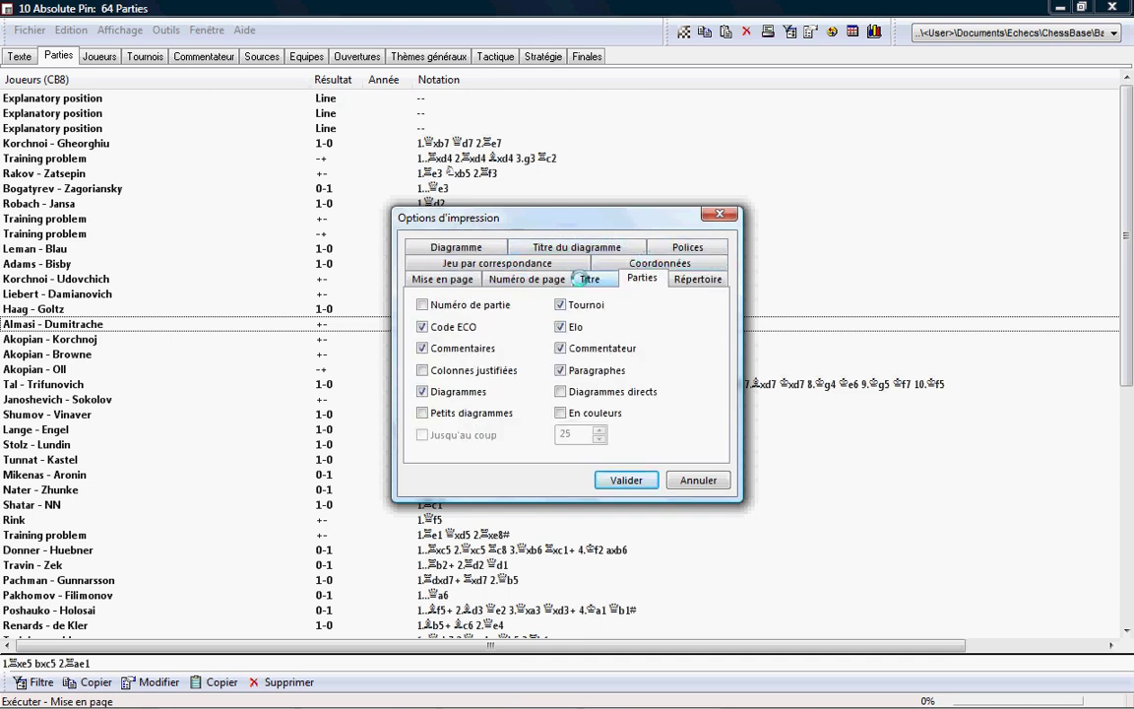
{"action": "left_click", "coordinate": [451, 247]}
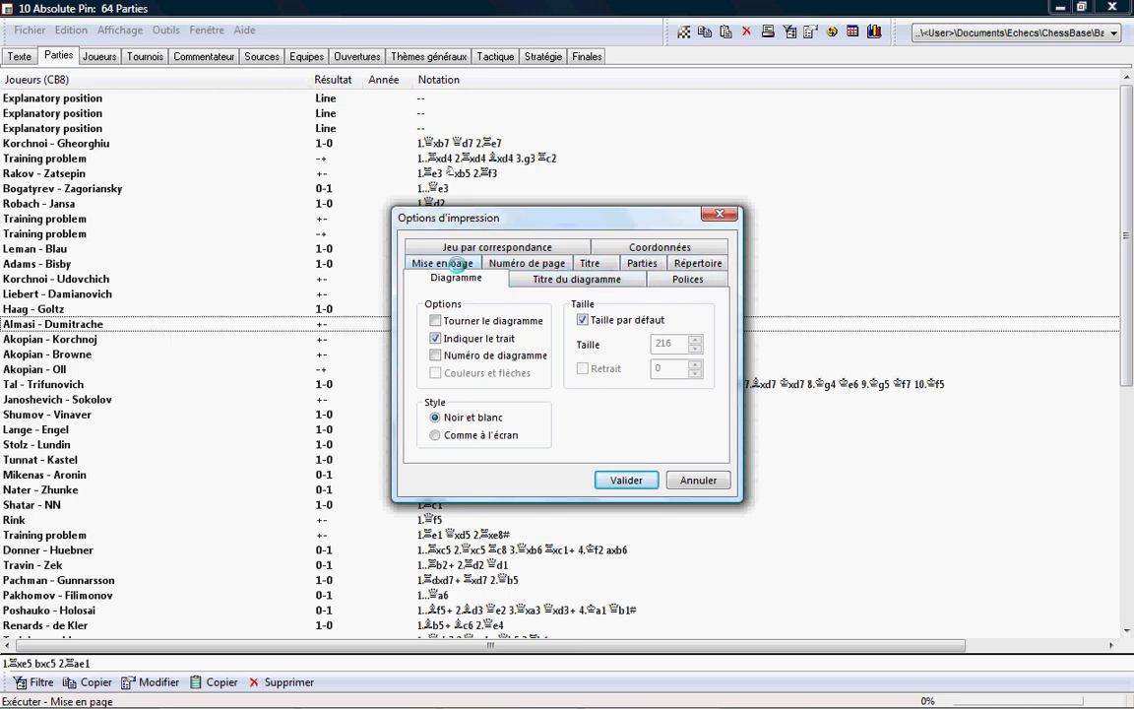
{"action": "left_click", "coordinate": [442, 263]}
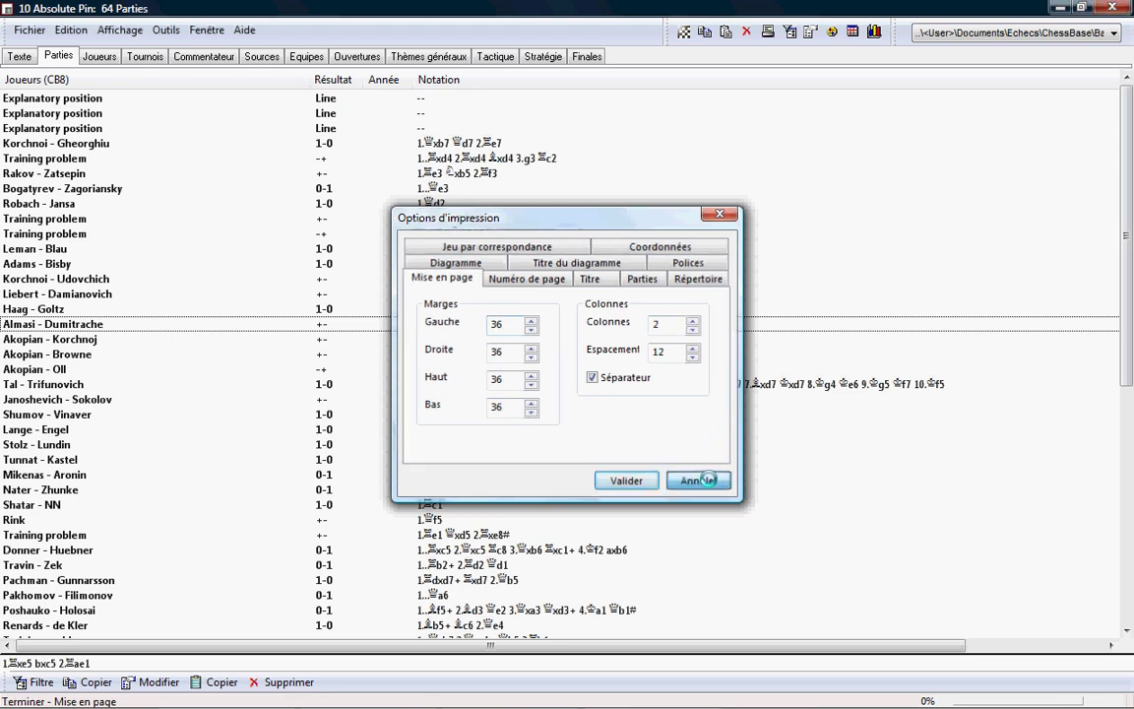
{"action": "left_click", "coordinate": [698, 480]}
- Add the training problem 1...Qxc4 2.Bb3 to the selected games, preview both pages of the printout and close the preview
{"action": "left_click", "coordinate": [69, 218], "text": "ctrl"}
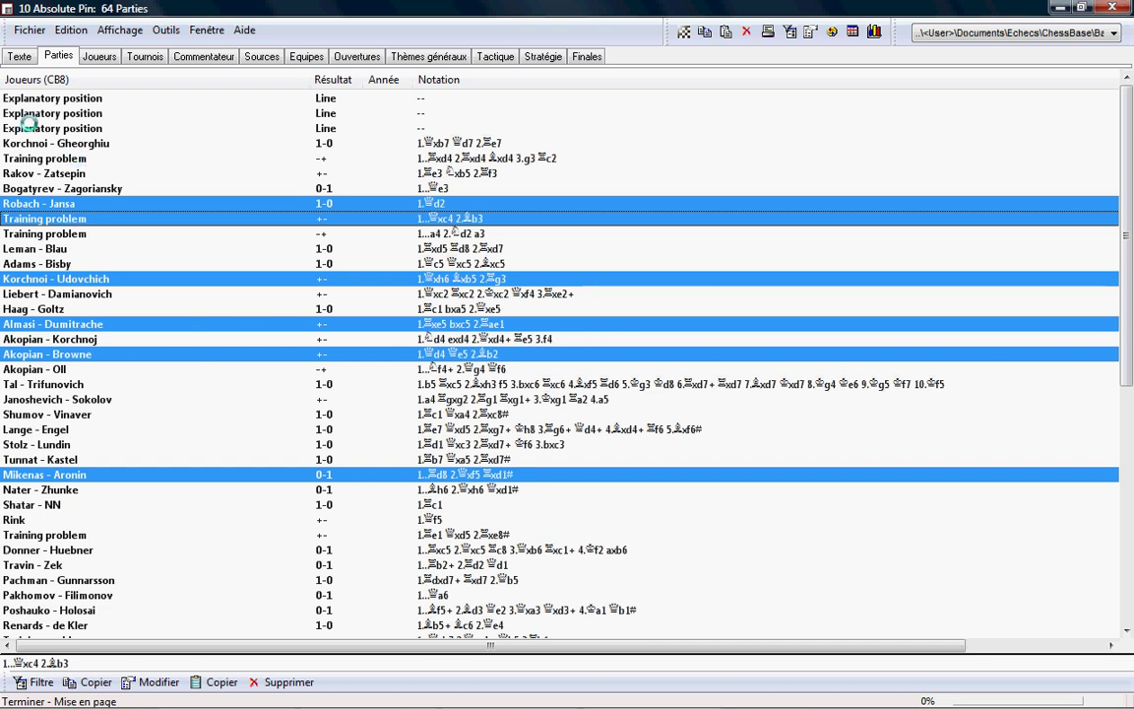
{"action": "left_click", "coordinate": [28, 31]}
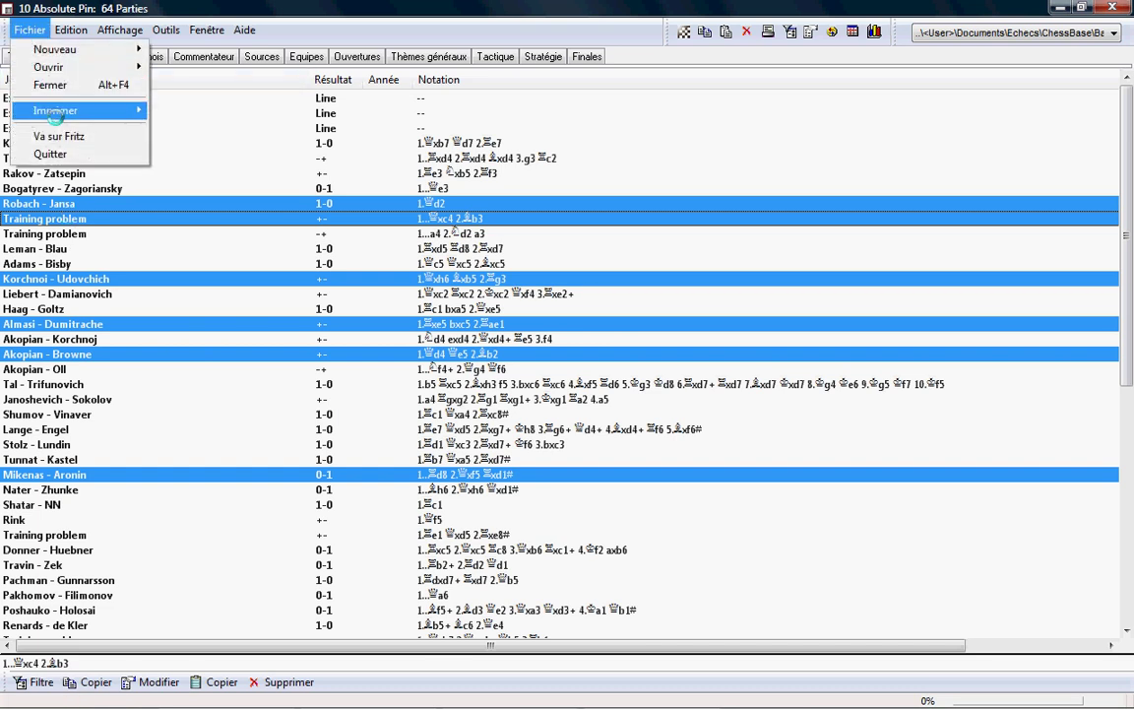
{"action": "mouse_move", "coordinate": [98, 110]}
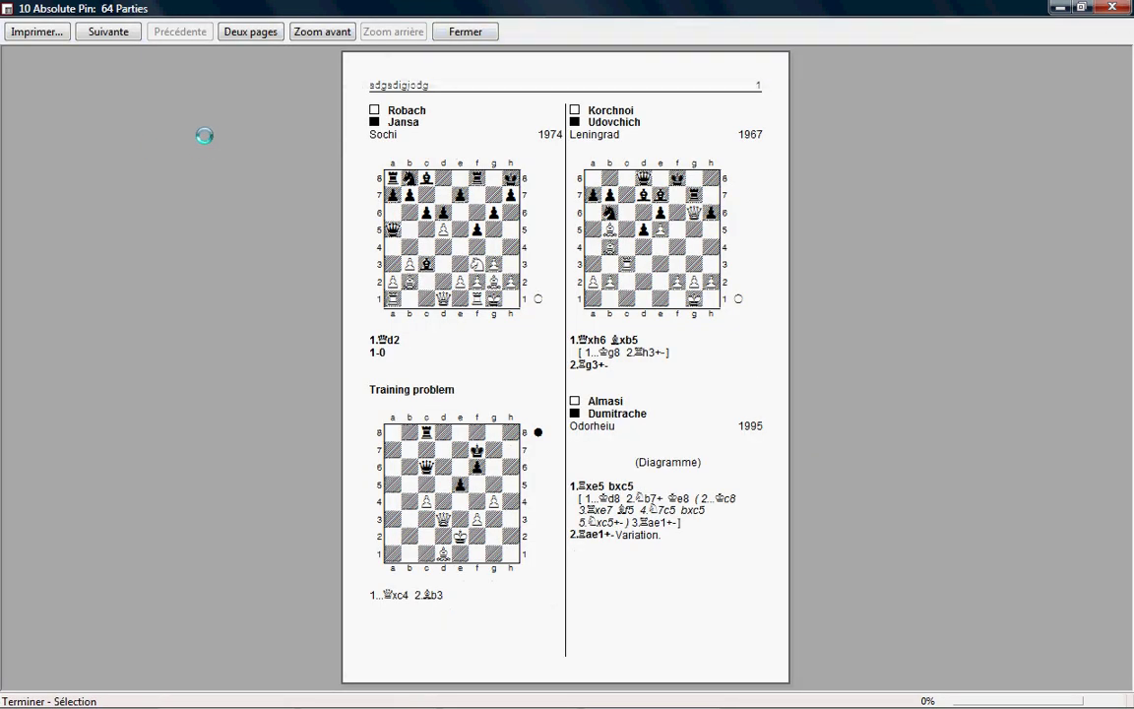
{"action": "left_click", "coordinate": [99, 32]}
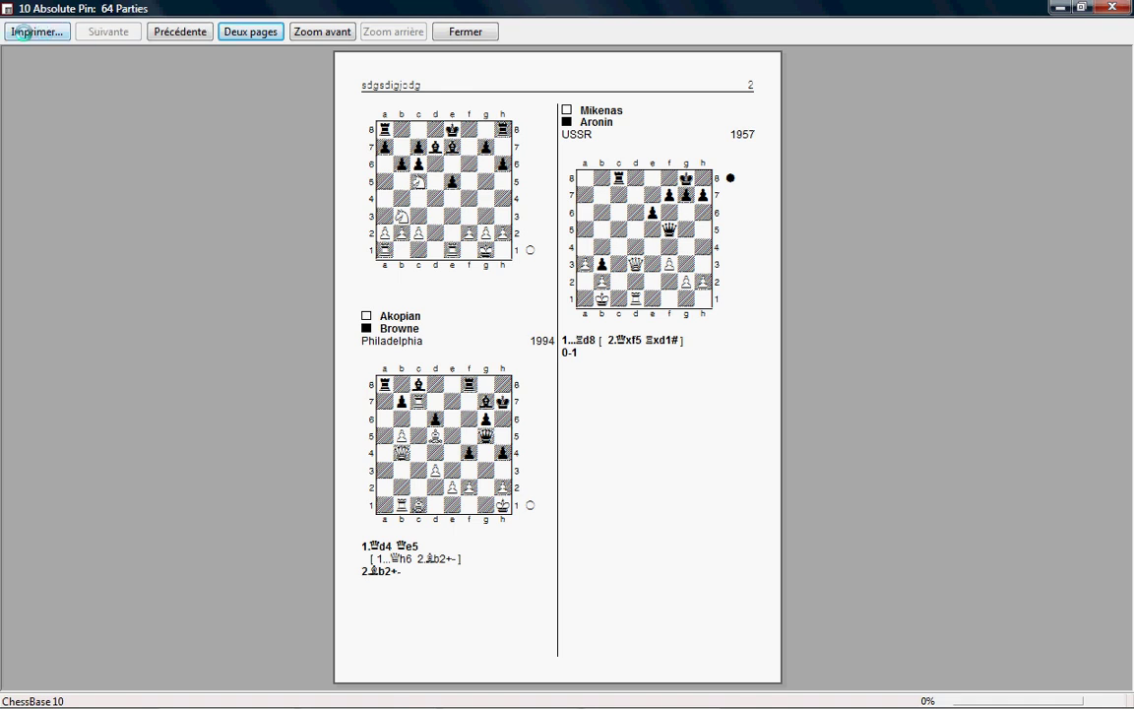
{"action": "left_click", "coordinate": [464, 32]}
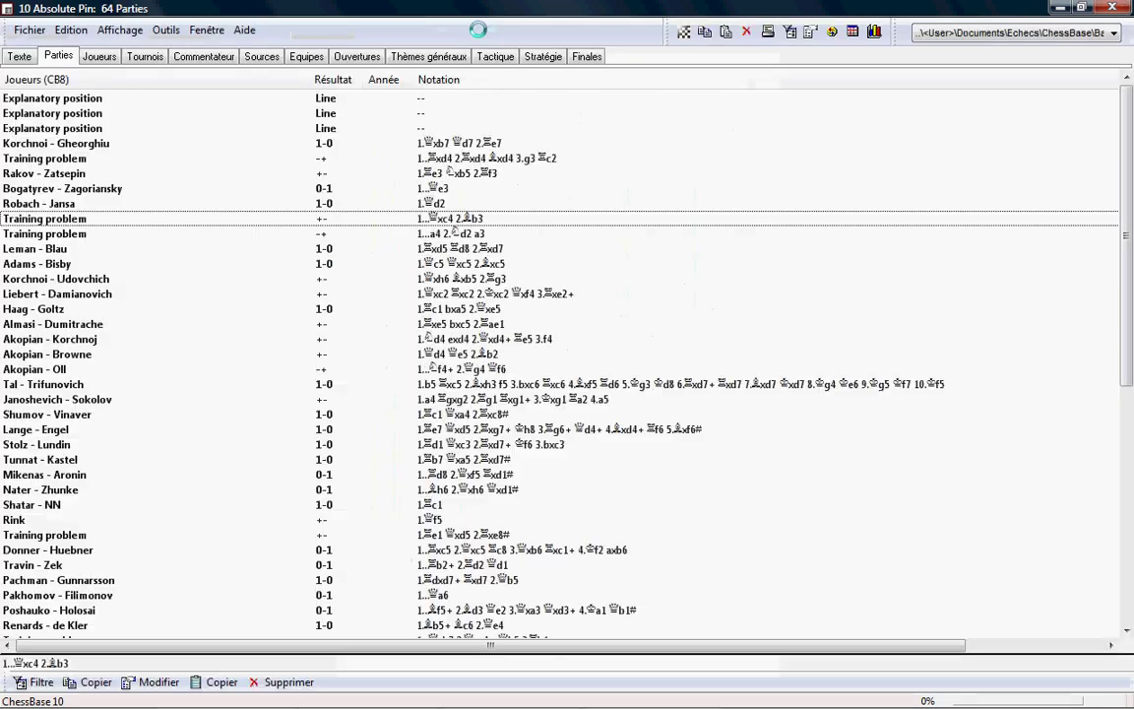
- Close the 10 Absolute Pin game list and open the game list of Mega Database 2010
{"action": "left_click", "coordinate": [1117, 9]}
{"action": "scroll", "coordinate": [504, 366], "scroll_direction": "down", "scroll_amount": 3}
{"action": "left_click", "coordinate": [386, 278]}
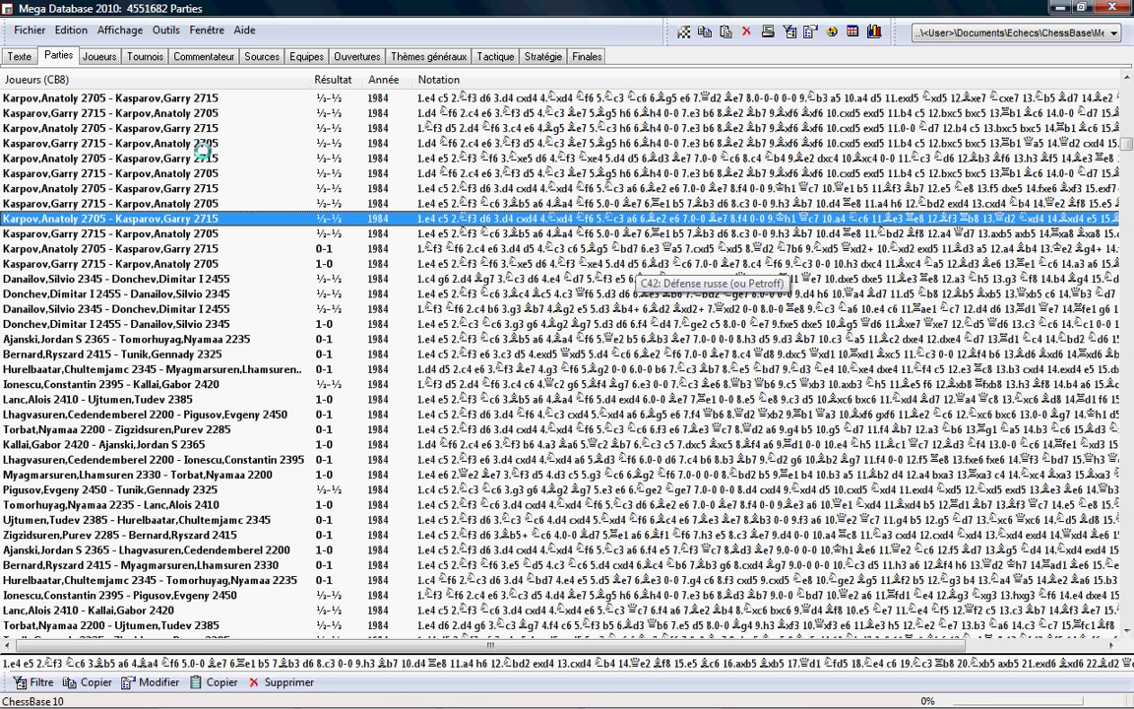
- Select the consecutive games from the fourth listed one, Kasparov - Karpov, down through Pigusov - Tunik
{"action": "left_click", "coordinate": [156, 144]}
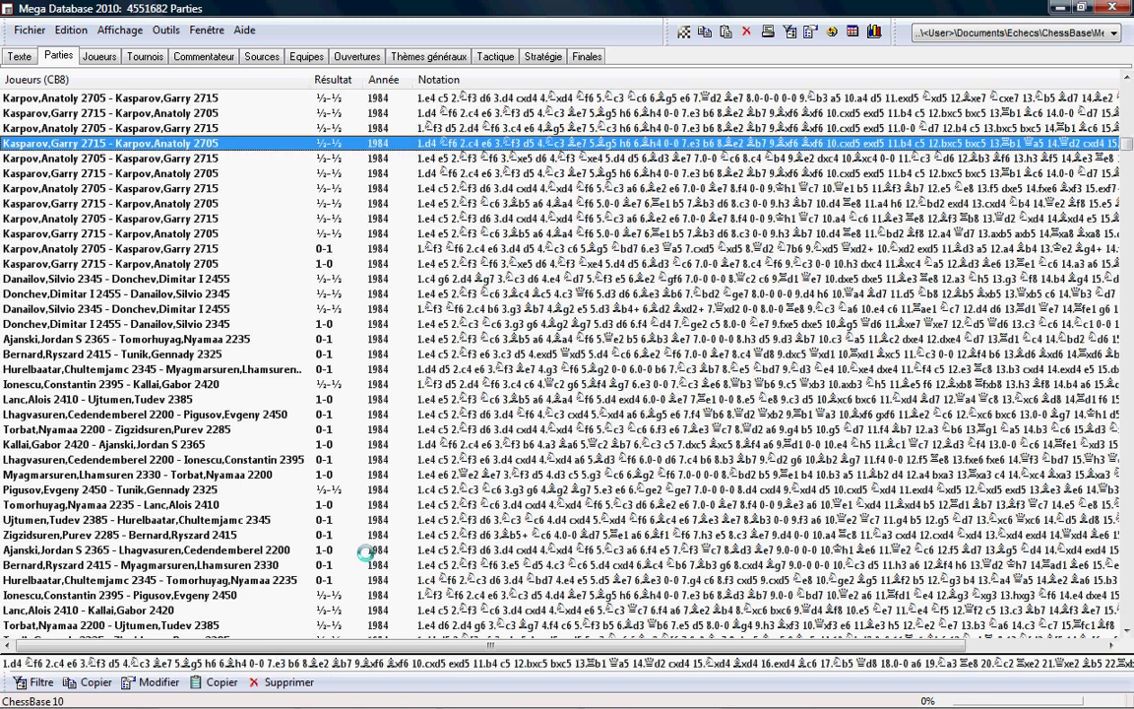
{"action": "key", "text": "shift+Down"}
{"action": "key", "text": "shift+Down"}
{"action": "key", "text": "shift+Down"}
{"action": "key", "text": "shift+Down"}
{"action": "key", "text": "shift+Down"}
{"action": "key", "text": "shift+Down"}
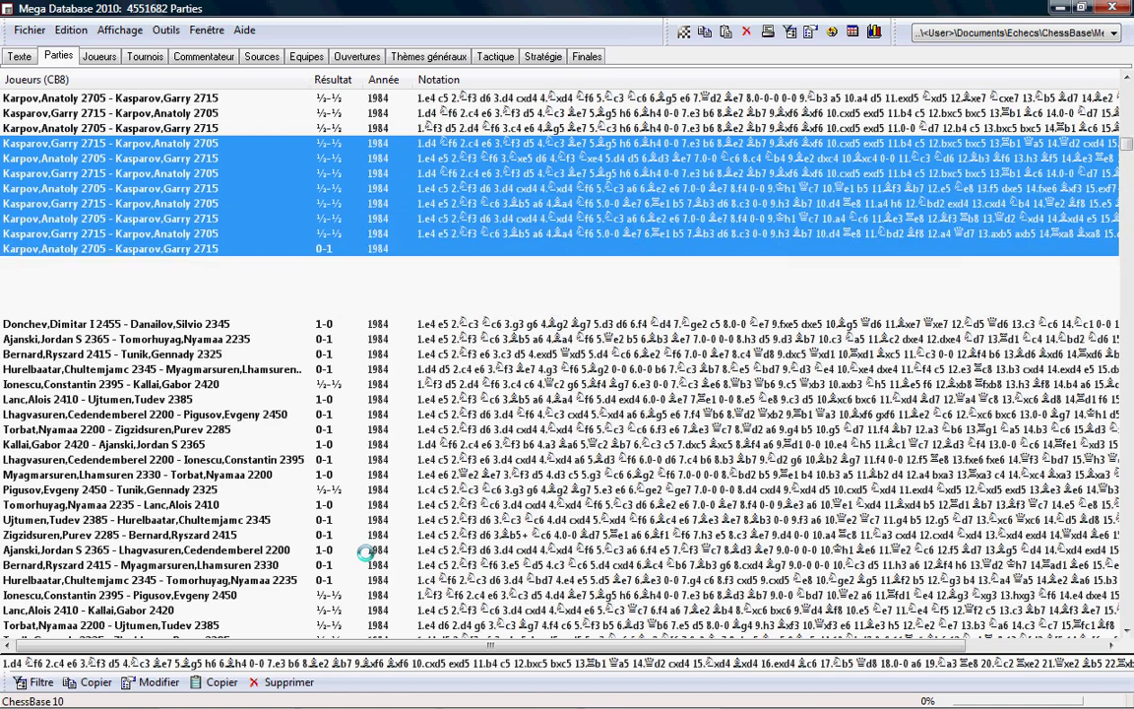
{"action": "key", "text": "shift+Down"}
{"action": "key", "text": "shift+Down"}
{"action": "key", "text": "shift+Down"}
{"action": "key", "text": "shift+Down"}
{"action": "key", "text": "shift+Down"}
{"action": "key", "text": "shift+Down"}
{"action": "key", "text": "shift+Down"}
{"action": "key", "text": "shift+Down"}
{"action": "key", "text": "shift+Down"}
{"action": "key", "text": "shift+Down"}
{"action": "key", "text": "shift+Down"}
{"action": "key", "text": "shift+Down"}
{"action": "key", "text": "shift+Down"}
{"action": "key", "text": "shift+Down"}
{"action": "key", "text": "shift+Down"}
{"action": "key", "text": "shift+Down"}
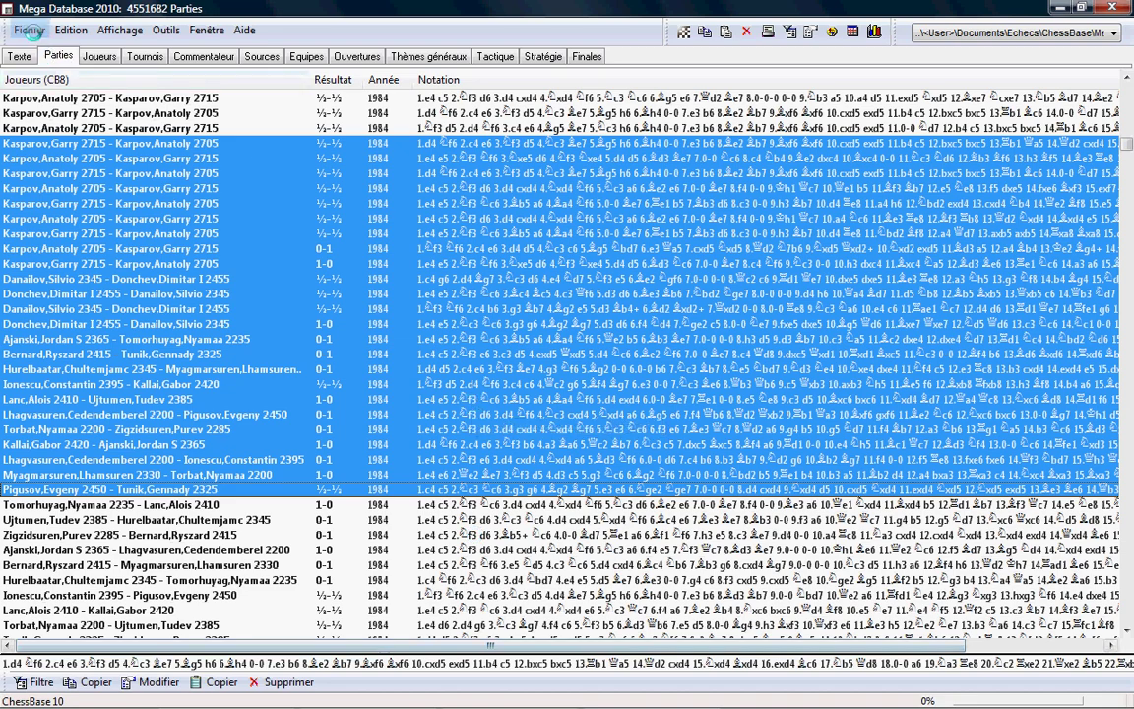
- Preview the printout of the selected games, close the preview and return to the database list
{"action": "left_click", "coordinate": [33, 31]}
{"action": "mouse_move", "coordinate": [54, 111]}
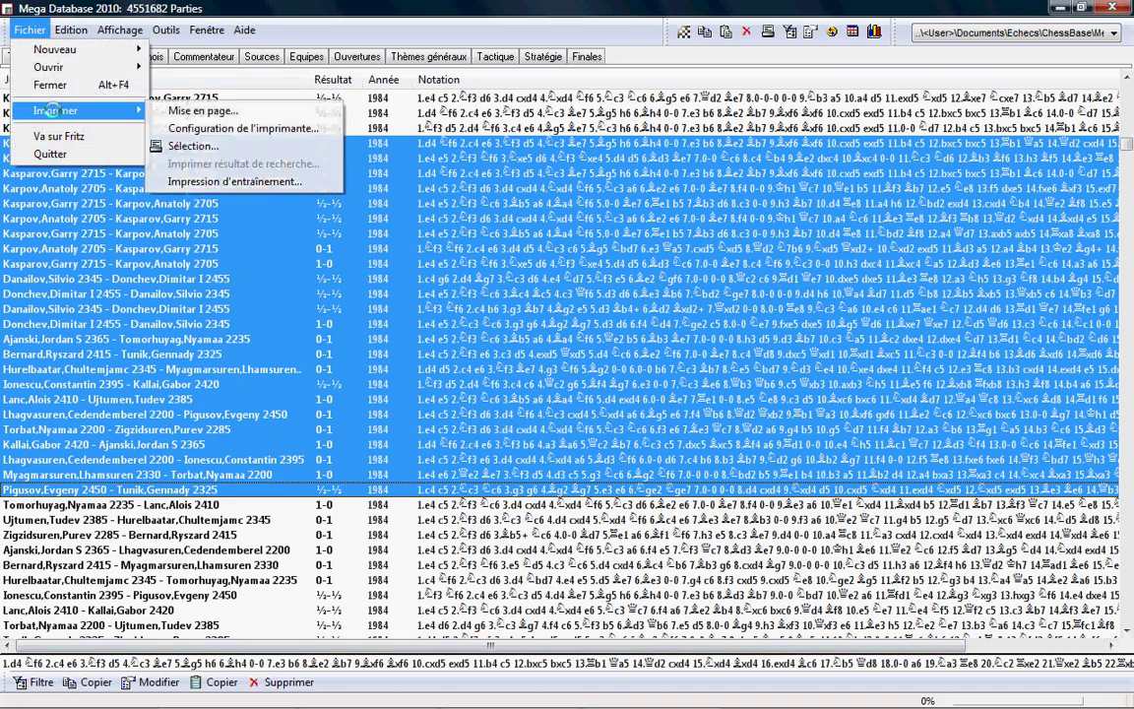
{"action": "left_click", "coordinate": [184, 145]}
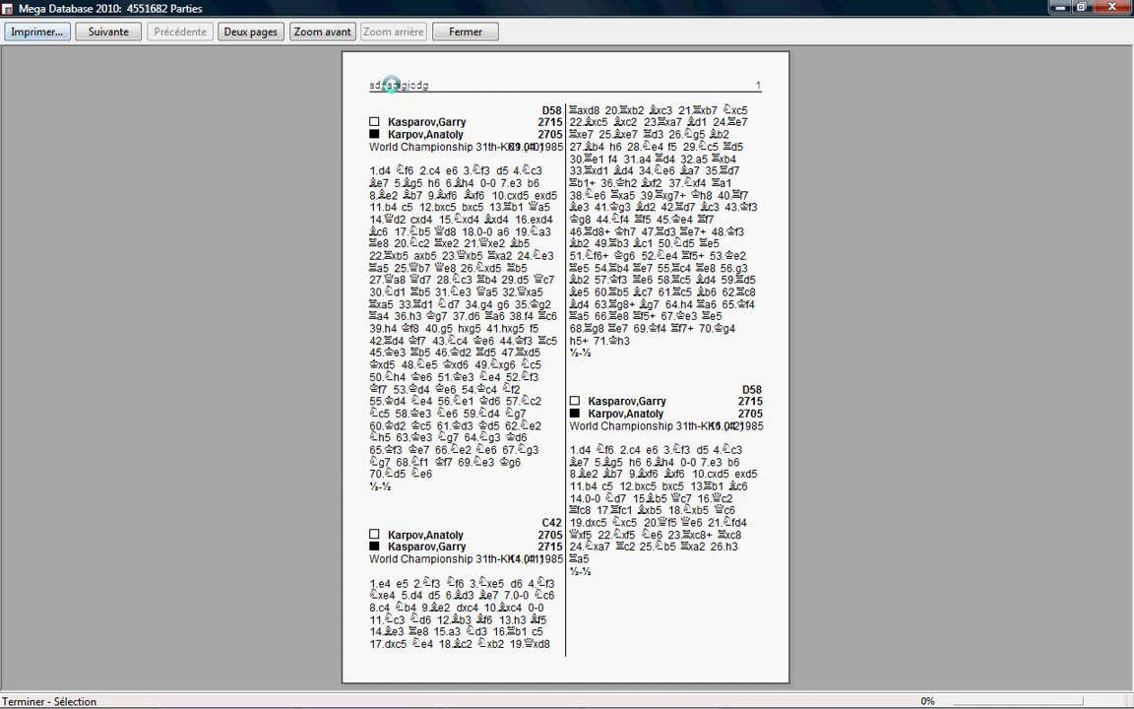
{"action": "left_click", "coordinate": [1115, 6]}
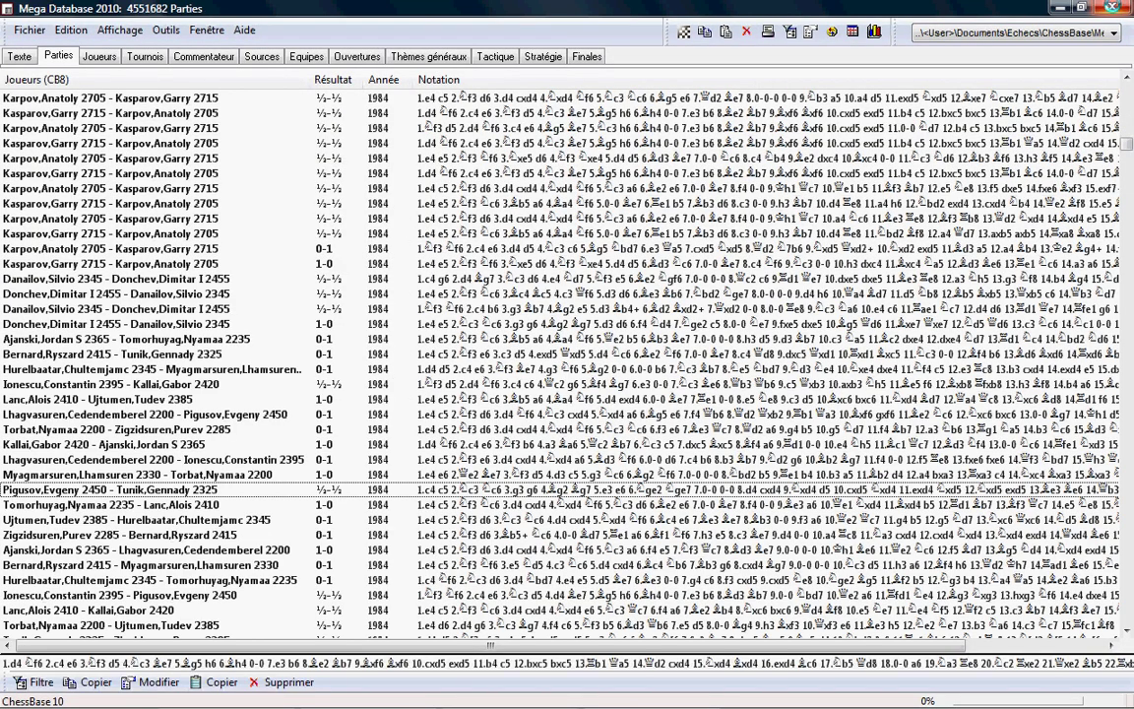
{"action": "left_click", "coordinate": [1114, 6]}
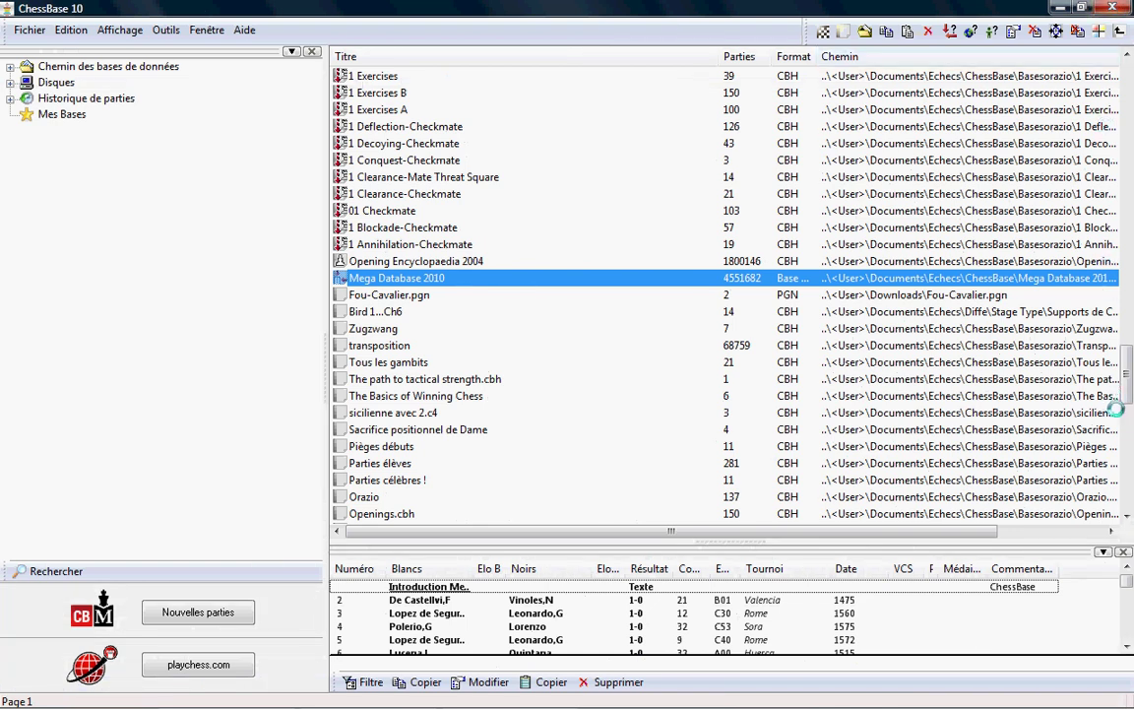
- Return to the beginning of the database list and launch Microsoft Office Word 2003 with a blank document
{"action": "left_click_drag", "start_coordinate": [1126, 374], "coordinate": [1118, 116]}
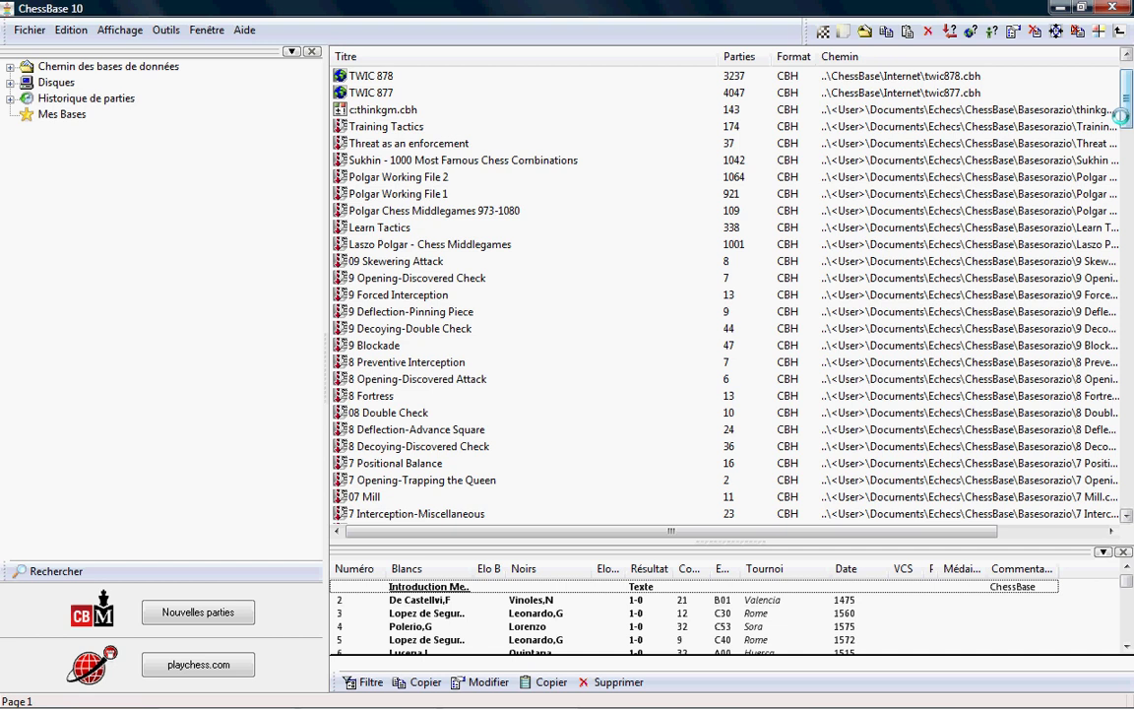
{"action": "mouse_move", "coordinate": [138, 707]}
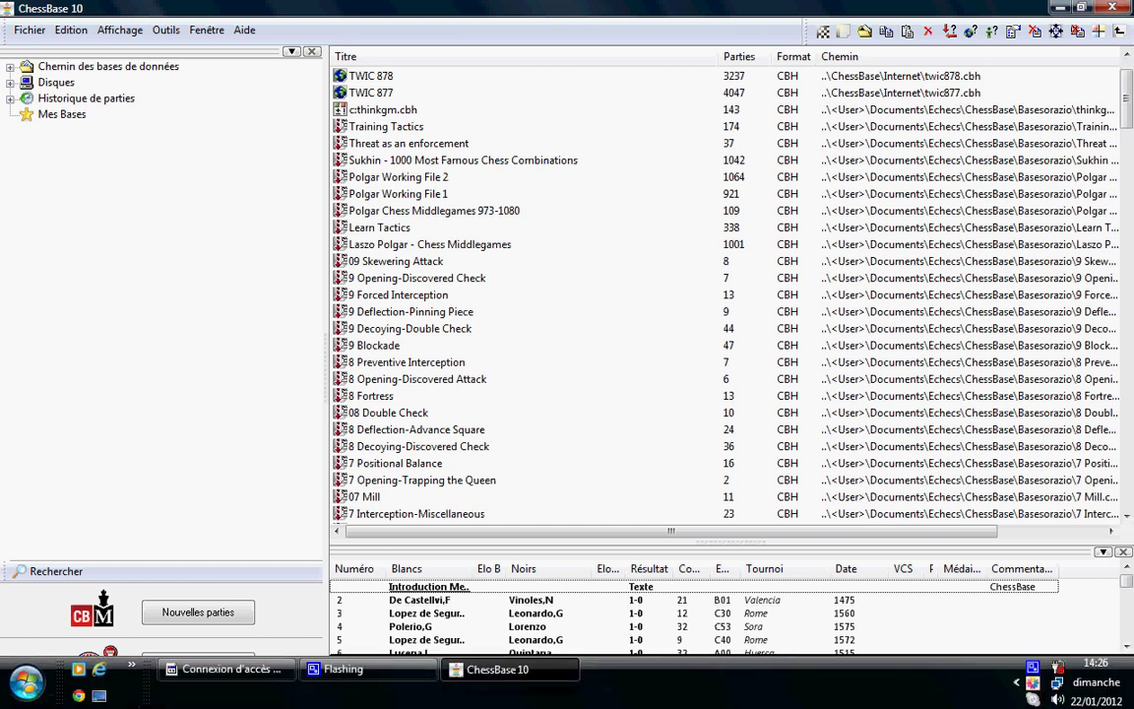
{"action": "left_click", "coordinate": [26, 681]}
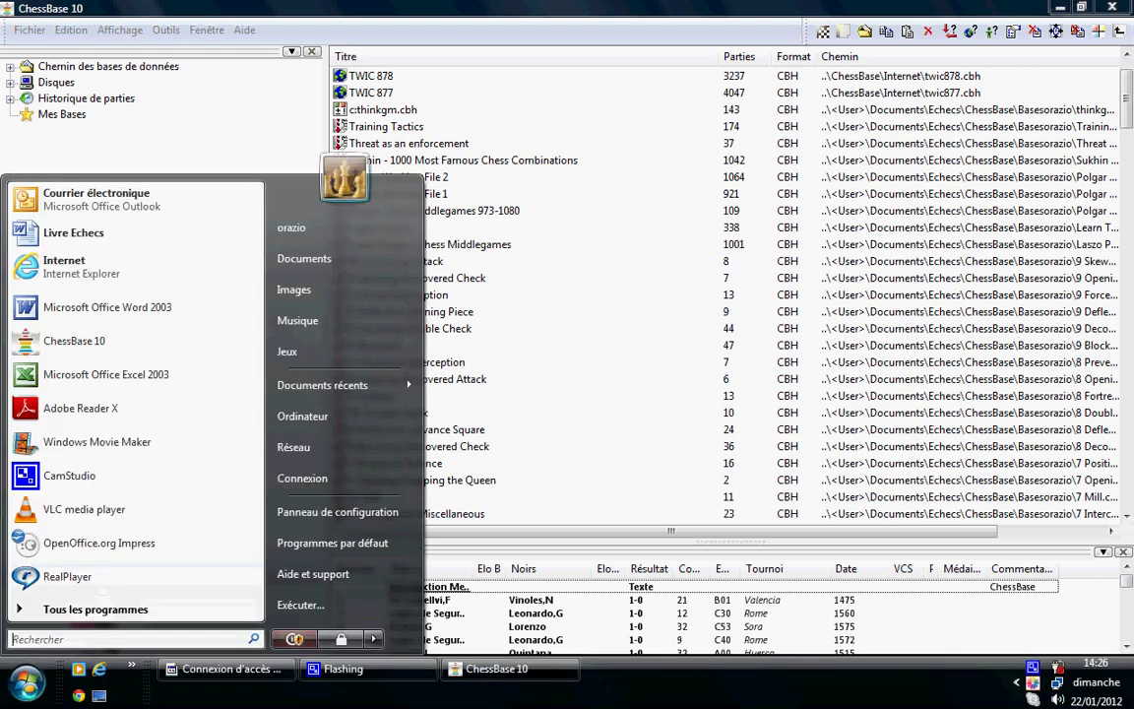
{"action": "left_click", "coordinate": [121, 309]}
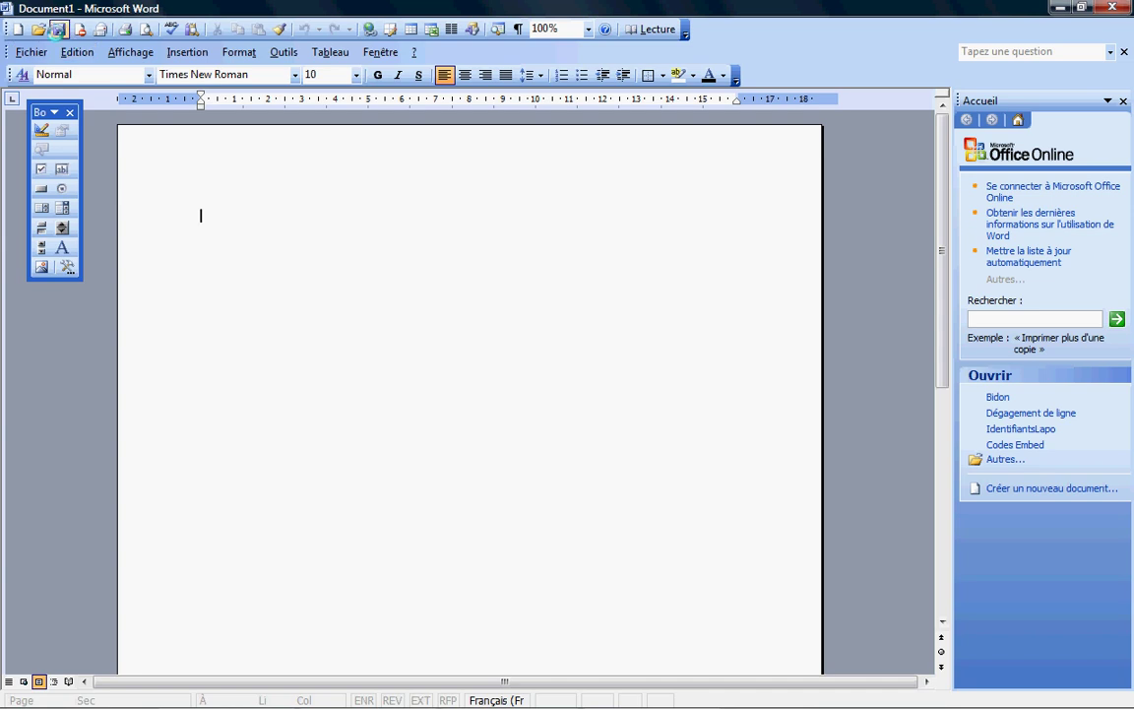
- Save the blank document as Nom bidon in the Fiches thématiques folder under Echecs and Echecs Théorie
{"action": "left_click", "coordinate": [59, 29]}
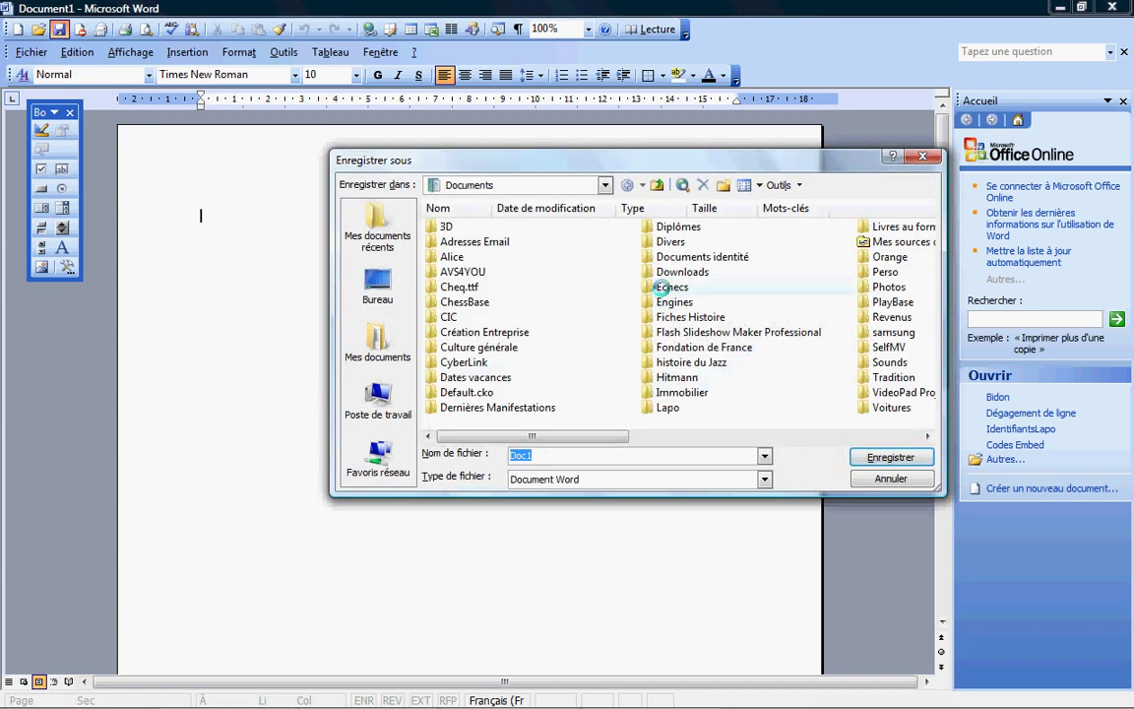
{"action": "double_click", "coordinate": [667, 286]}
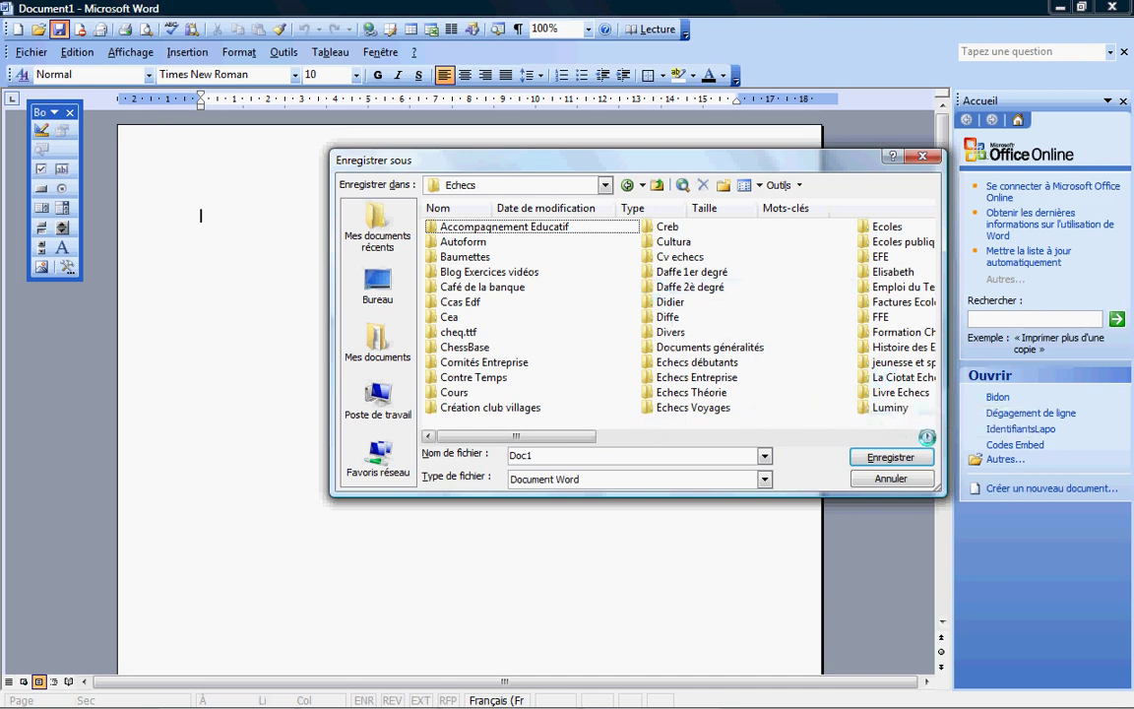
{"action": "scroll", "coordinate": [537, 315], "scroll_direction": "down", "scroll_amount": 1}
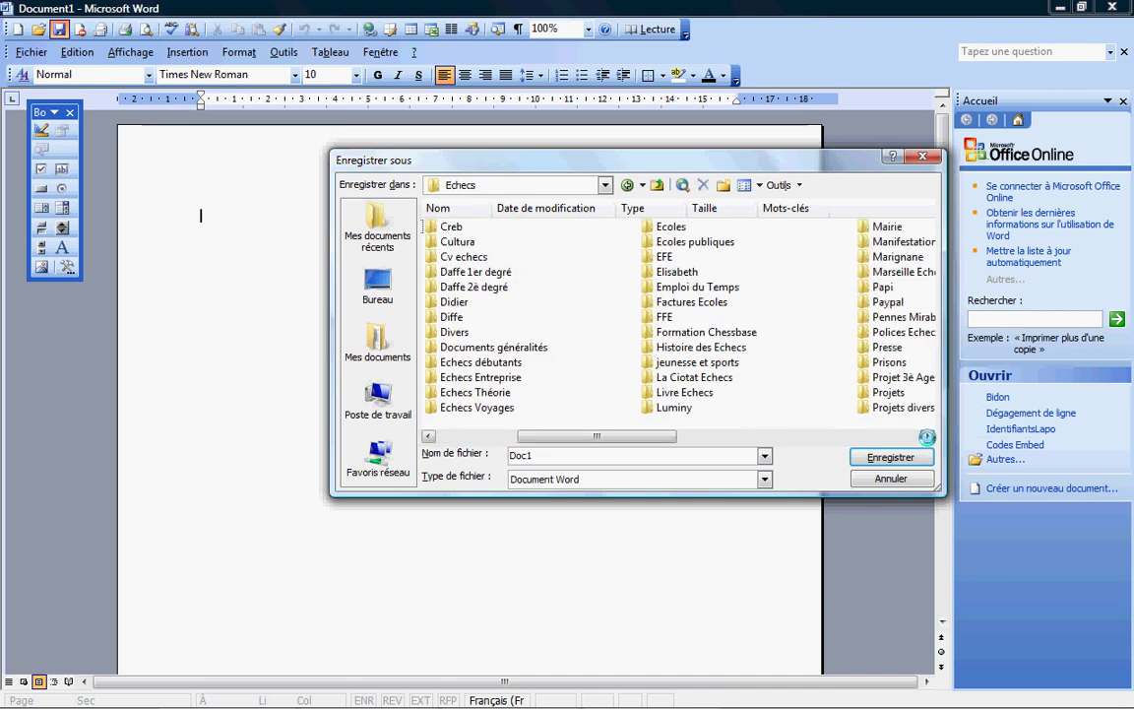
{"action": "double_click", "coordinate": [477, 393]}
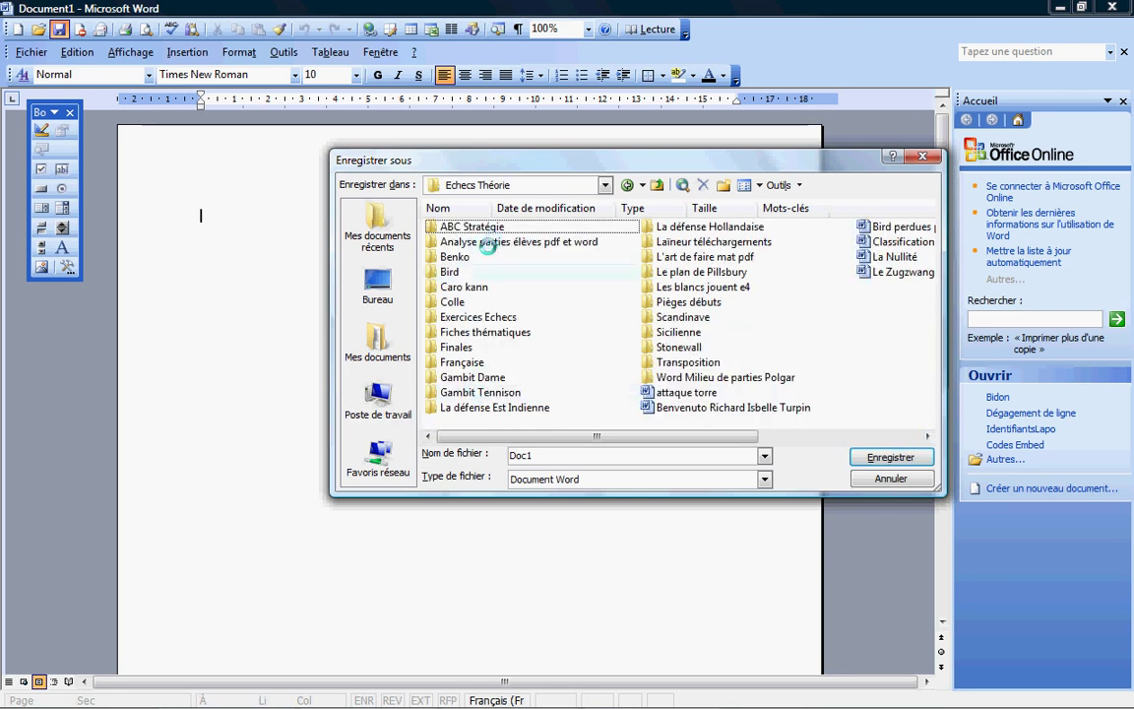
{"action": "double_click", "coordinate": [507, 332]}
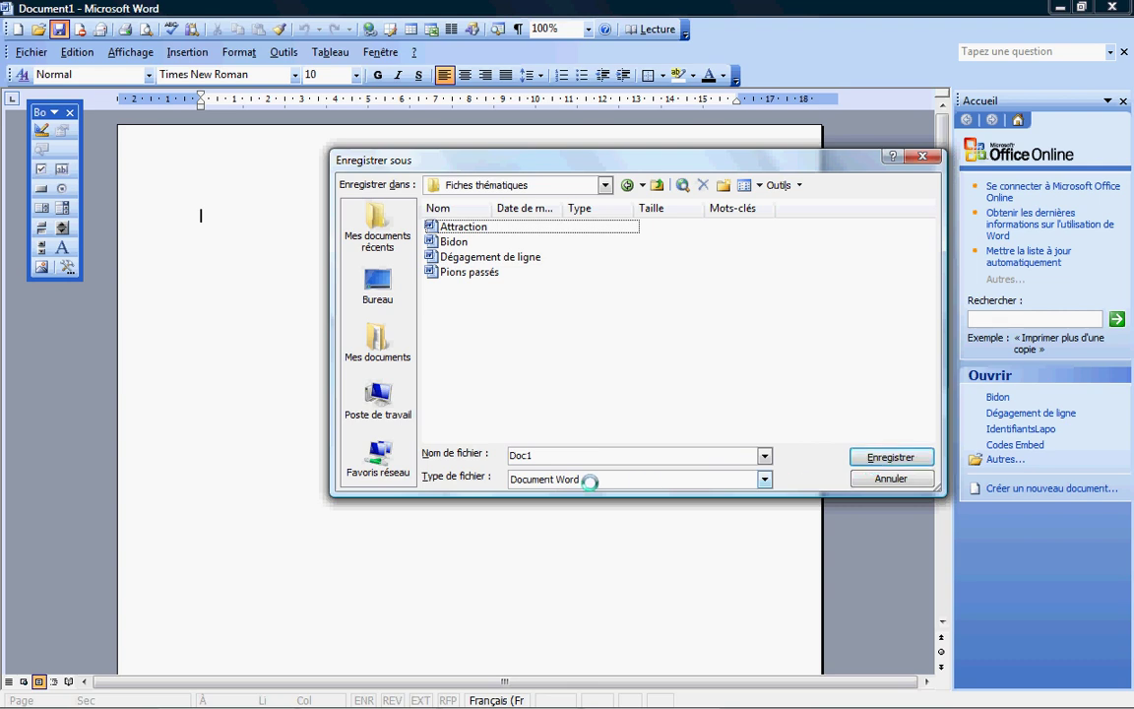
{"action": "left_click_drag", "start_coordinate": [540, 454], "coordinate": [507, 452]}
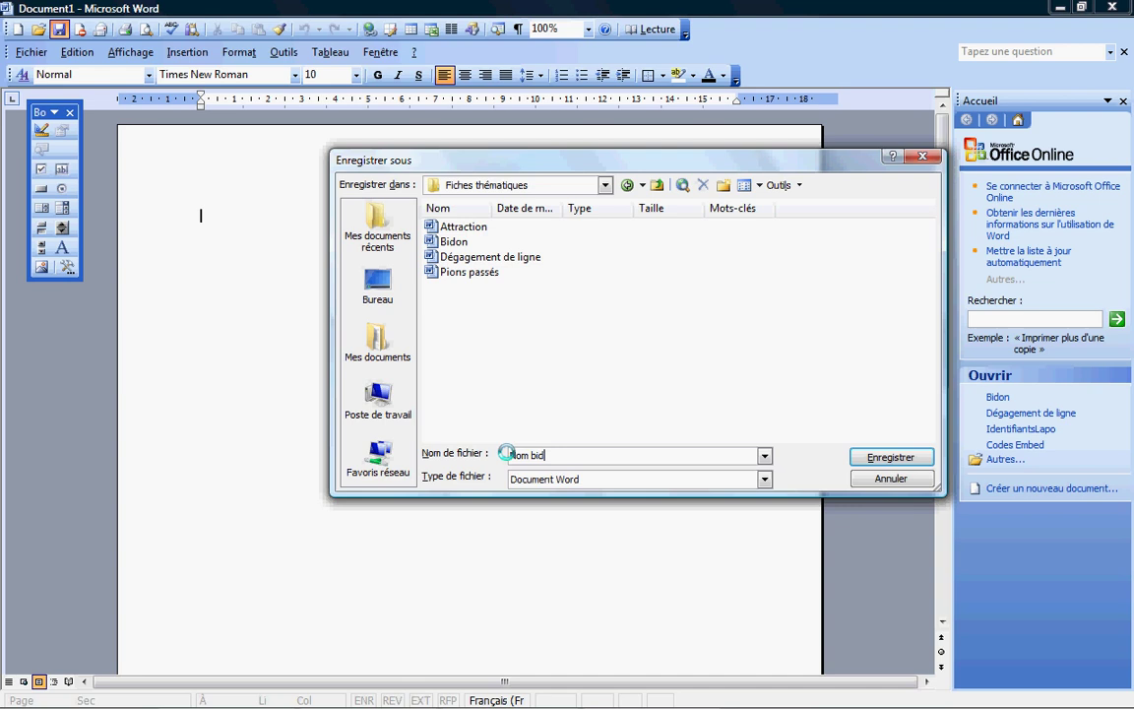
{"action": "left_click", "coordinate": [888, 458]}
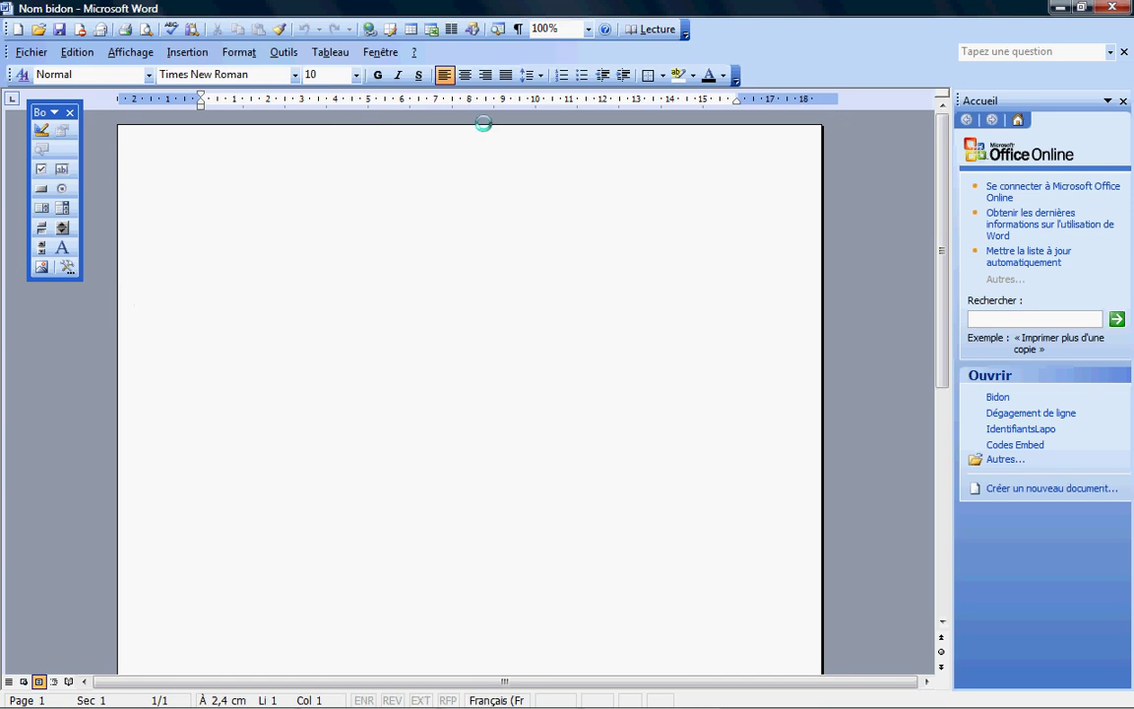
{"action": "left_click", "coordinate": [329, 52]}
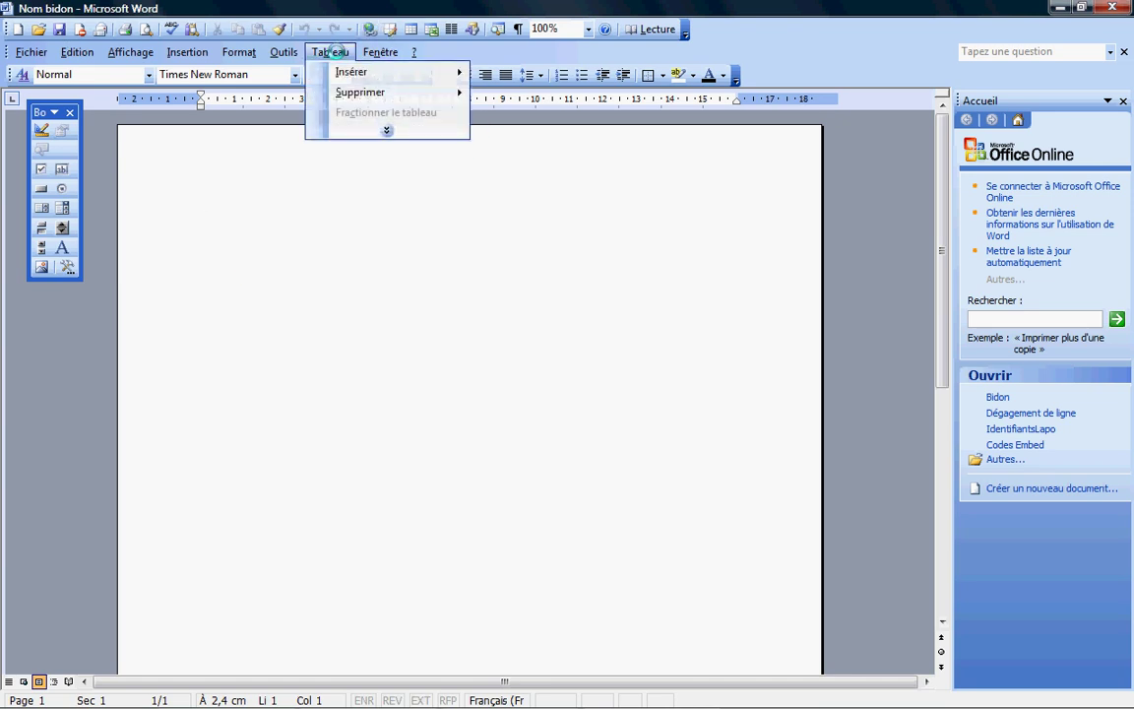
{"action": "mouse_move", "coordinate": [350, 66]}
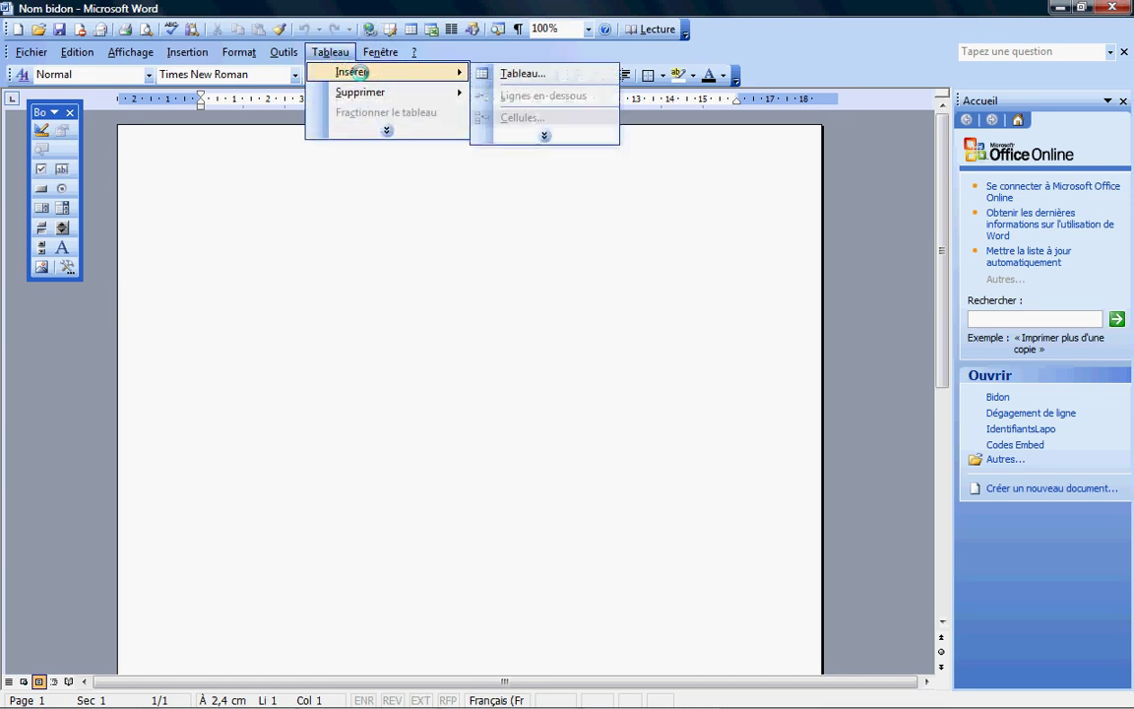
{"action": "left_click", "coordinate": [522, 73]}
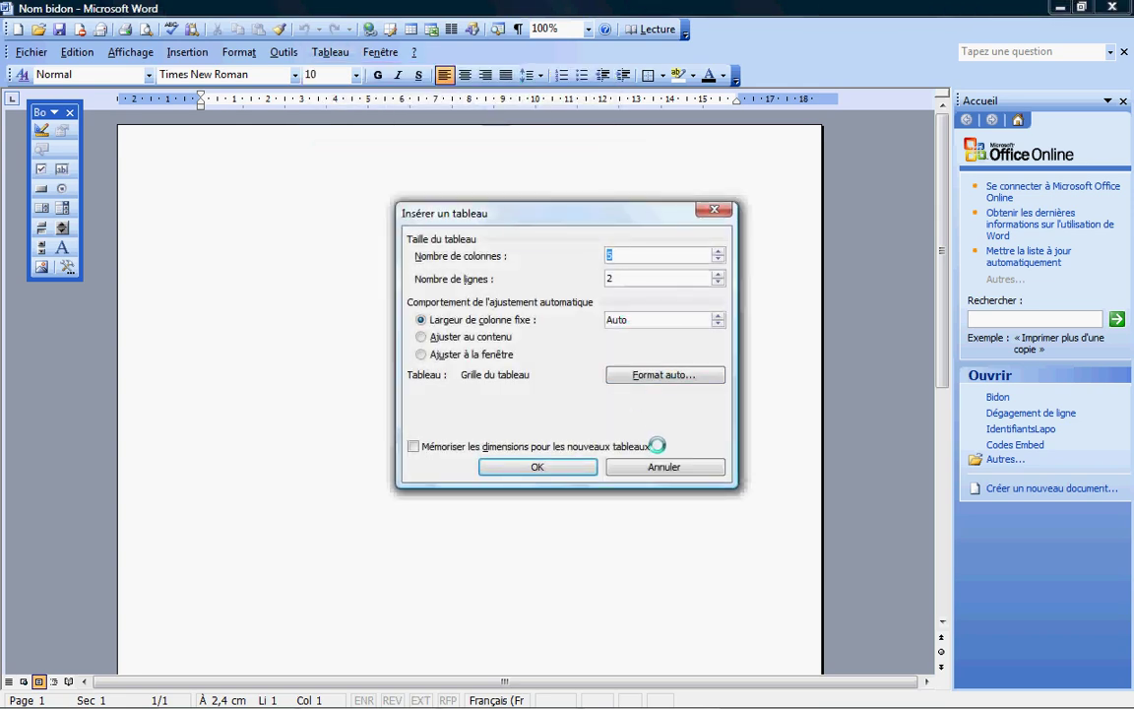
{"action": "left_click", "coordinate": [653, 467]}
- Enter the placeholder title Ghljklrmekjrj, centre it in bold at size 24, and add blank lines below it
{"action": "type", "text": "ghljklmekjn"}
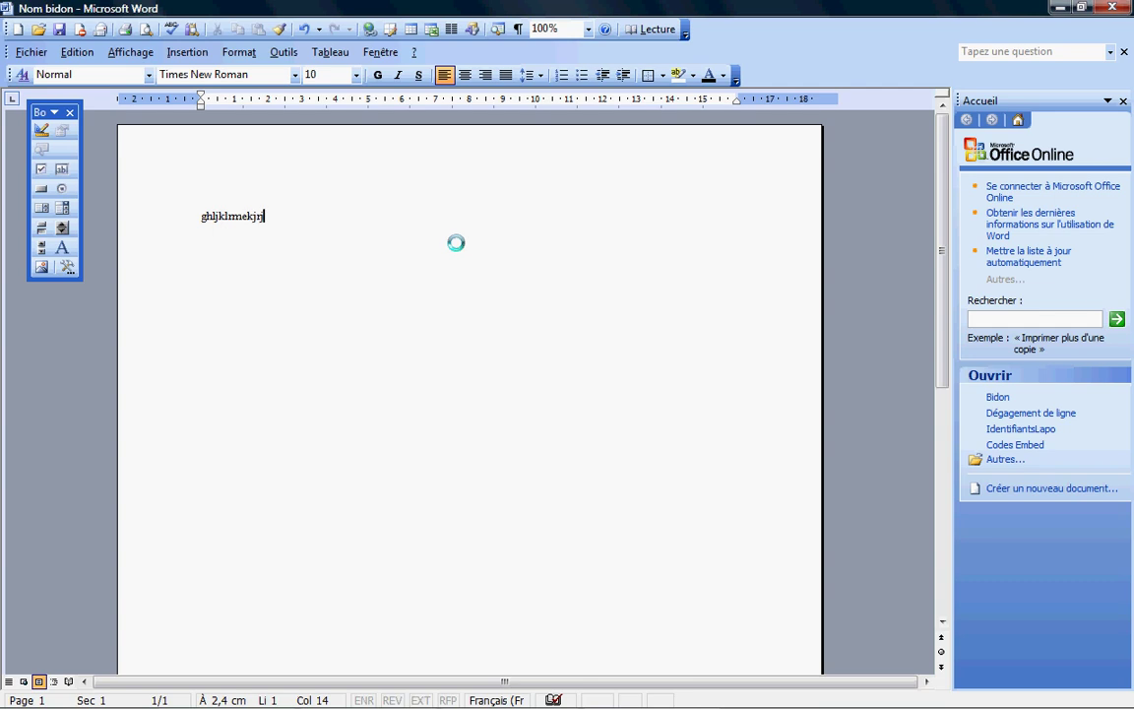
{"action": "left_click", "coordinate": [145, 209]}
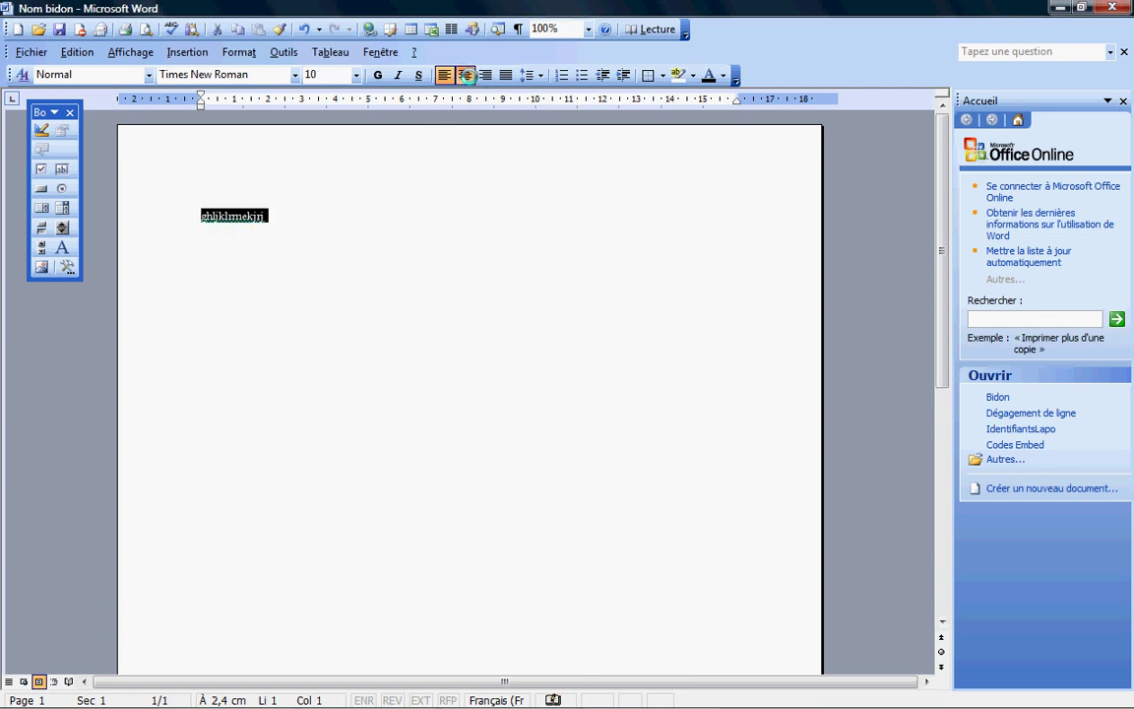
{"action": "left_click", "coordinate": [467, 76]}
{"action": "left_click", "coordinate": [377, 75]}
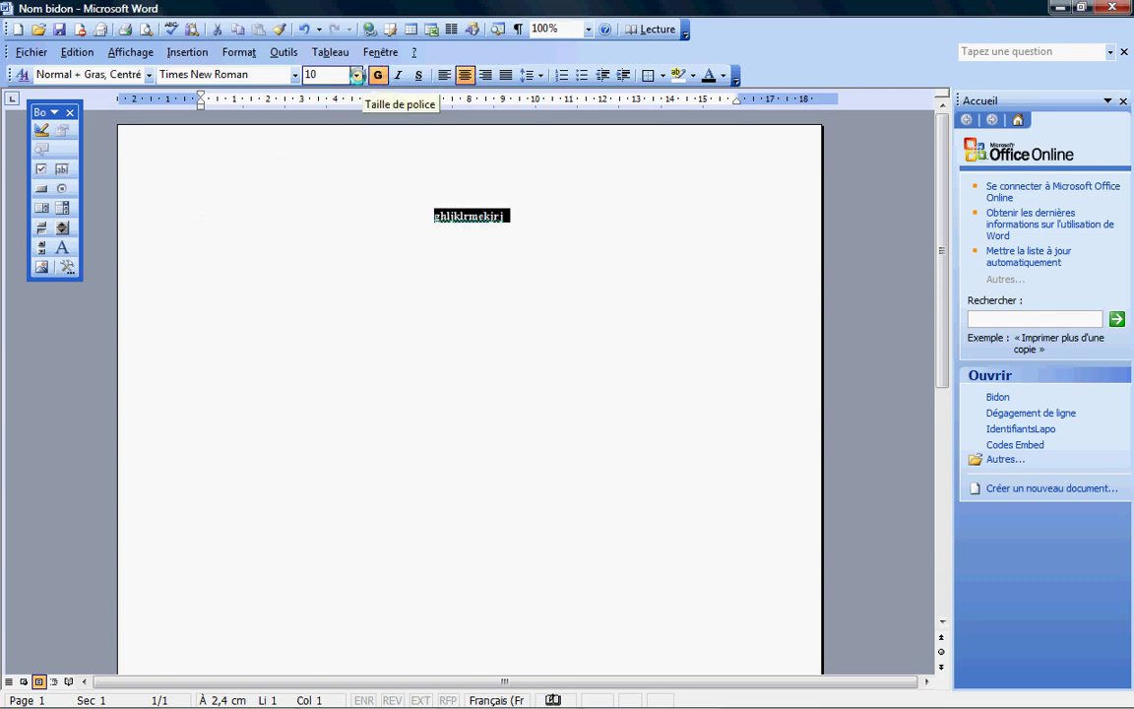
{"action": "left_click", "coordinate": [356, 76]}
{"action": "left_click", "coordinate": [296, 206]}
{"action": "left_click", "coordinate": [571, 236]}
{"action": "key", "text": "Return"}
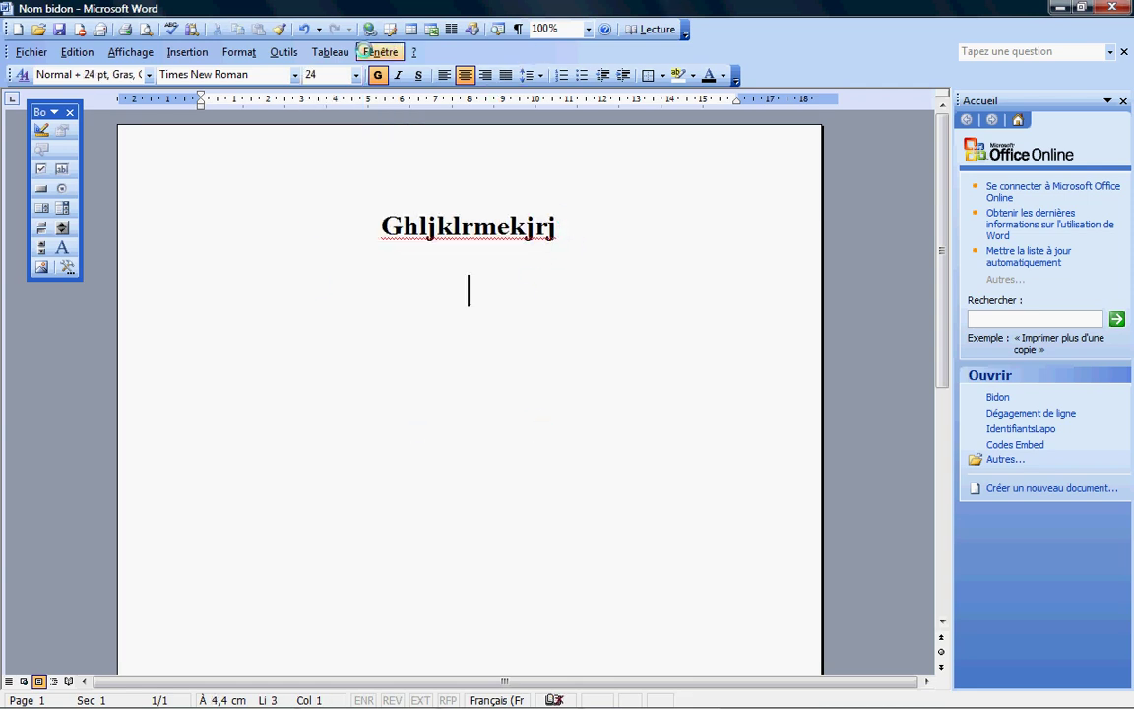
- Insert a table of 2 columns and 3 rows below the title and save the document
{"action": "left_click", "coordinate": [329, 51]}
{"action": "mouse_move", "coordinate": [349, 71]}
{"action": "left_click", "coordinate": [527, 72]}
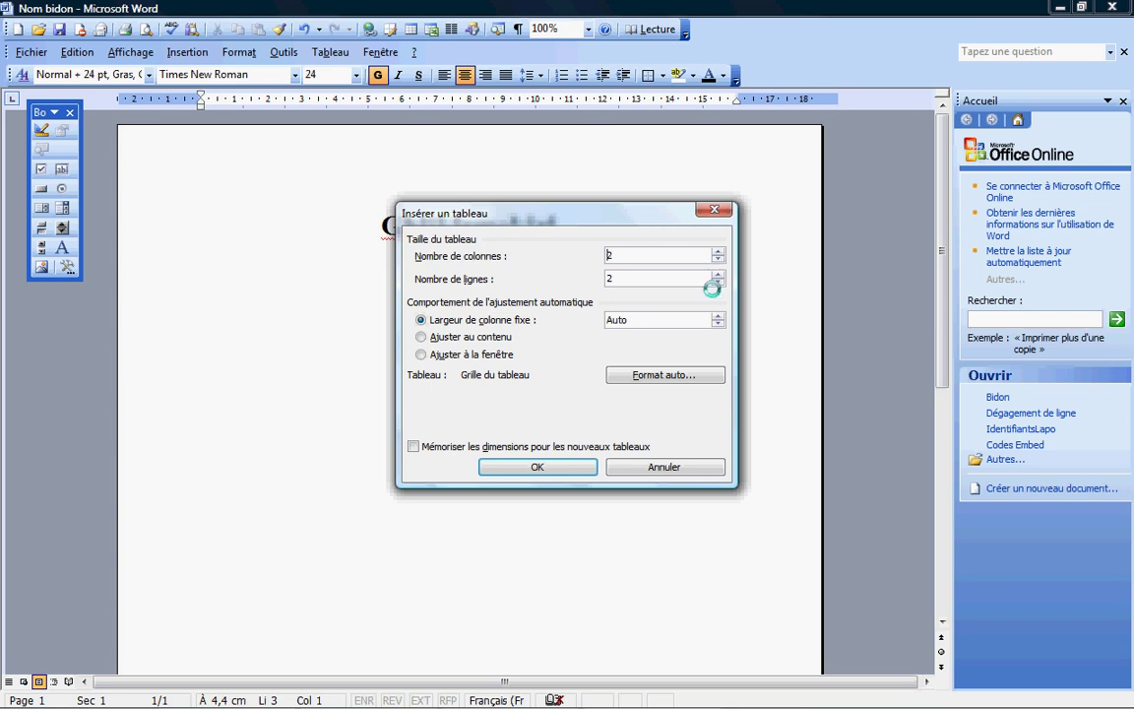
{"action": "left_click", "coordinate": [718, 275]}
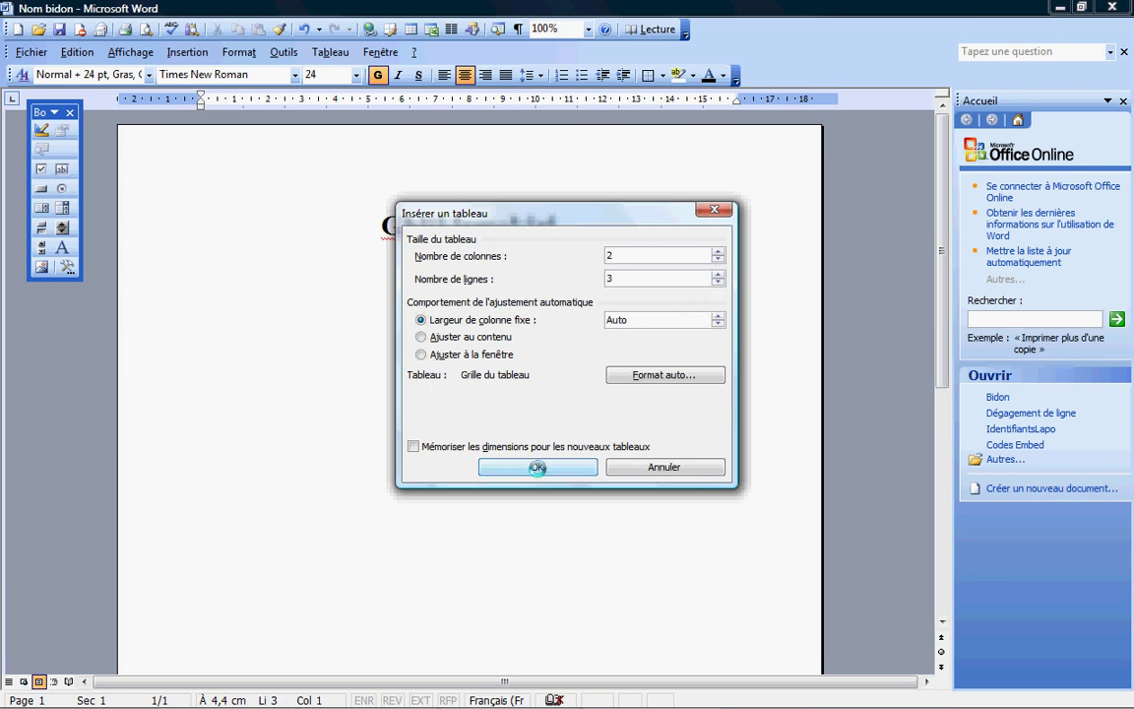
{"action": "left_click", "coordinate": [537, 467]}
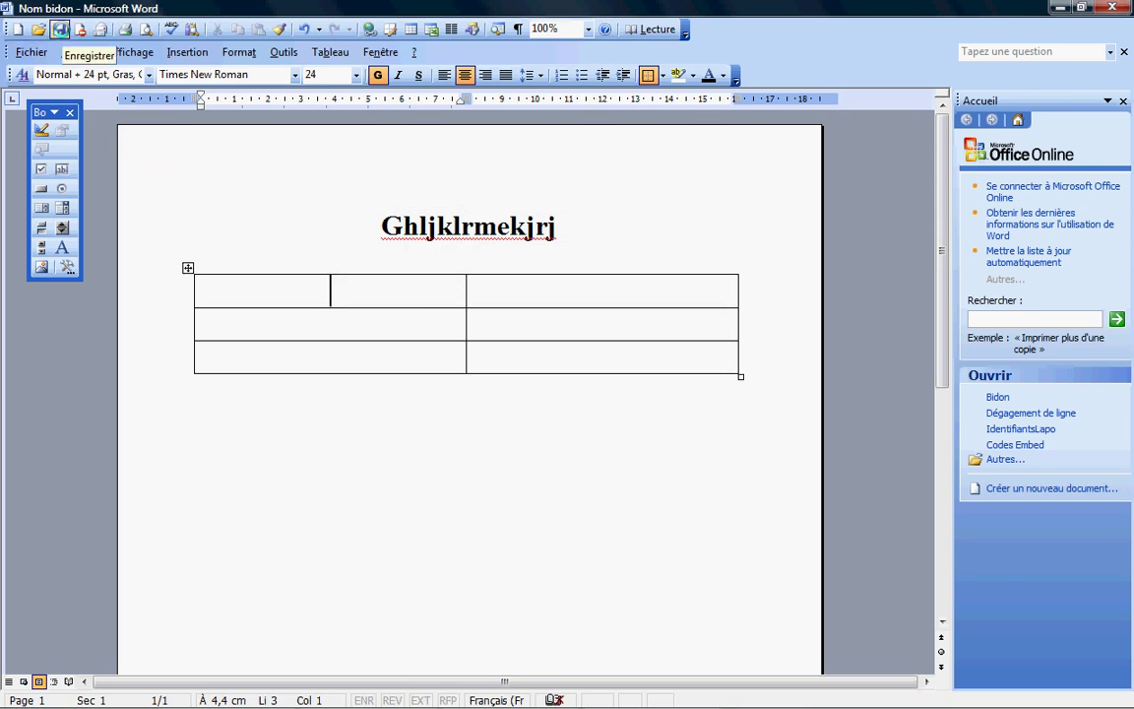
{"action": "left_click", "coordinate": [59, 29]}
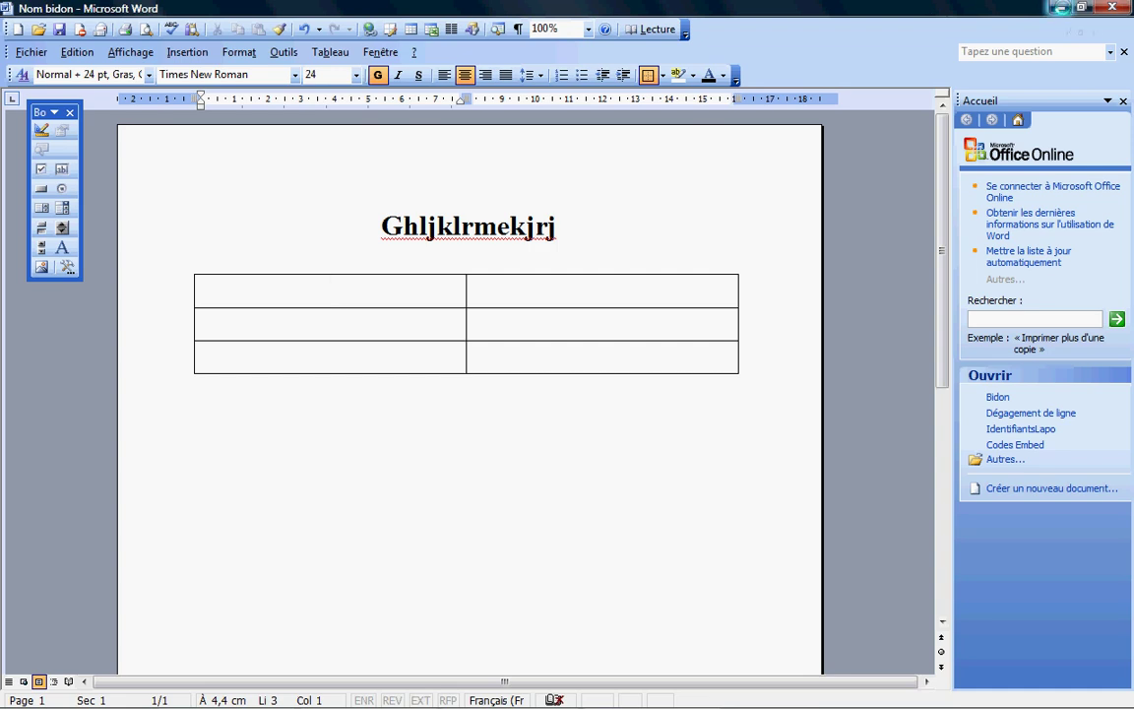
- Switch to ChessBase, open the Amelung game from 8 Preventive Interception, and show the position after 1...exd5
{"action": "left_click", "coordinate": [1060, 8]}
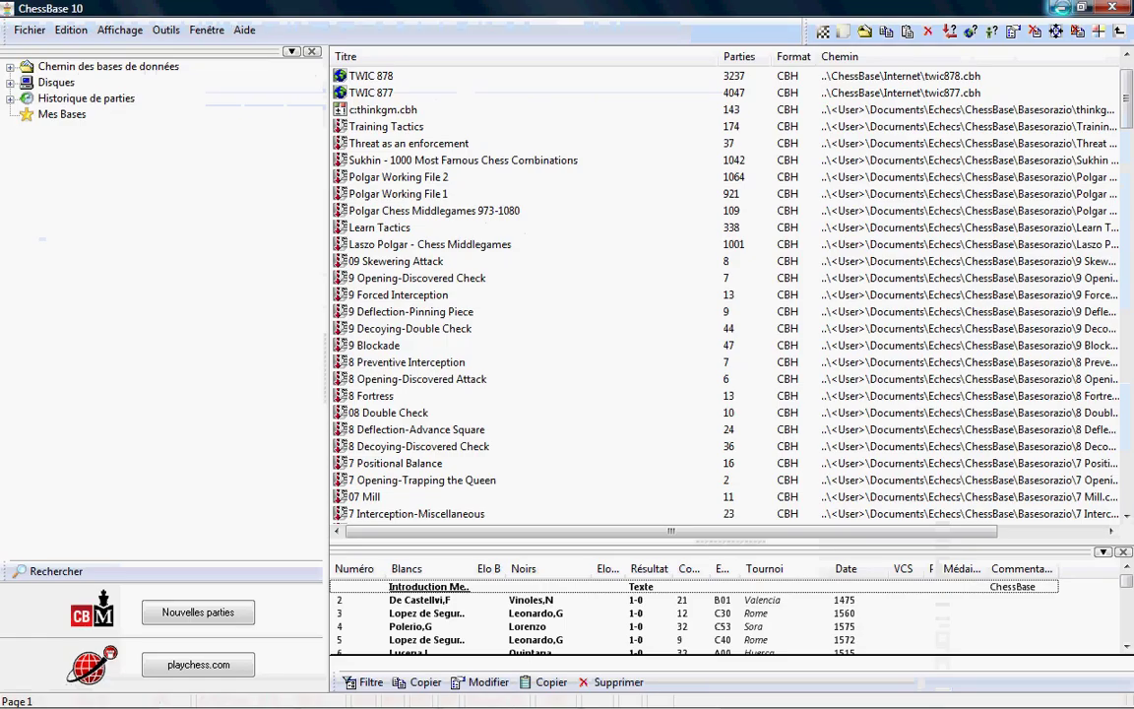
{"action": "double_click", "coordinate": [398, 362]}
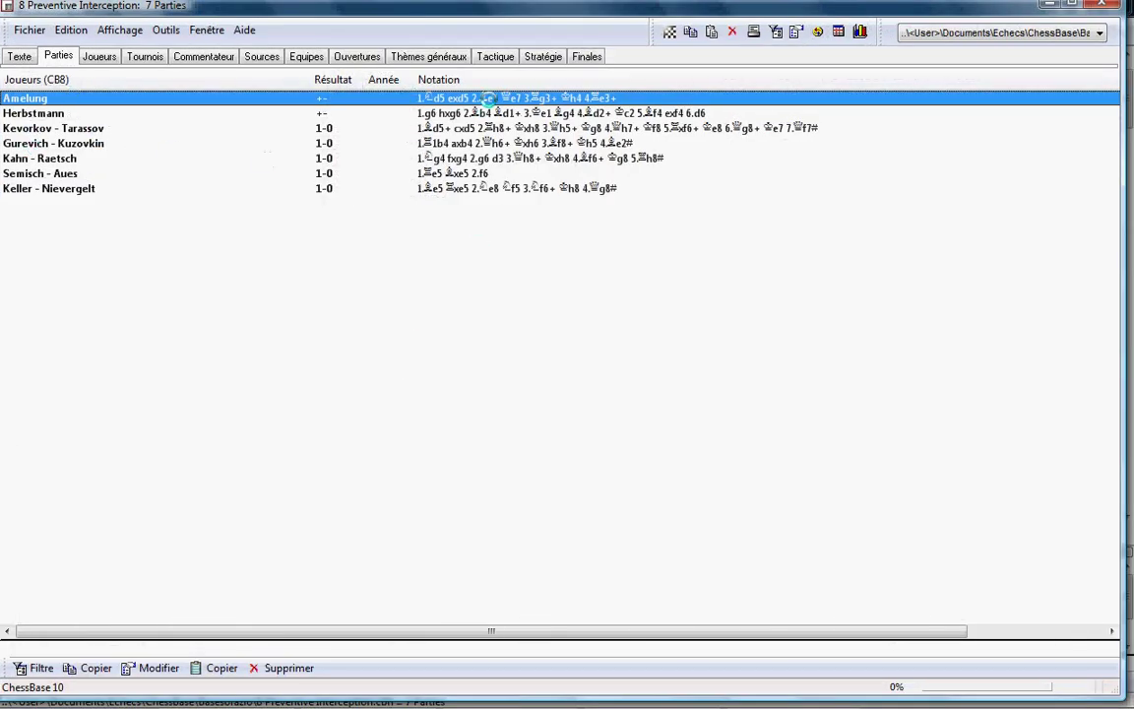
{"action": "double_click", "coordinate": [504, 98]}
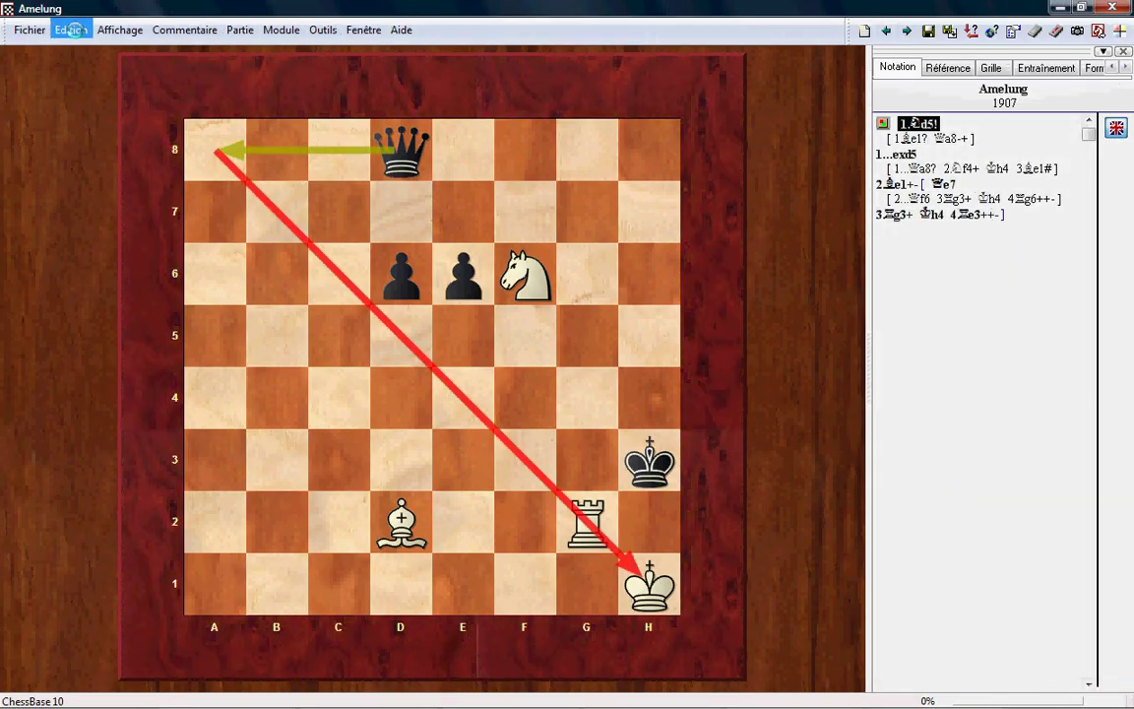
{"action": "left_click", "coordinate": [932, 151]}
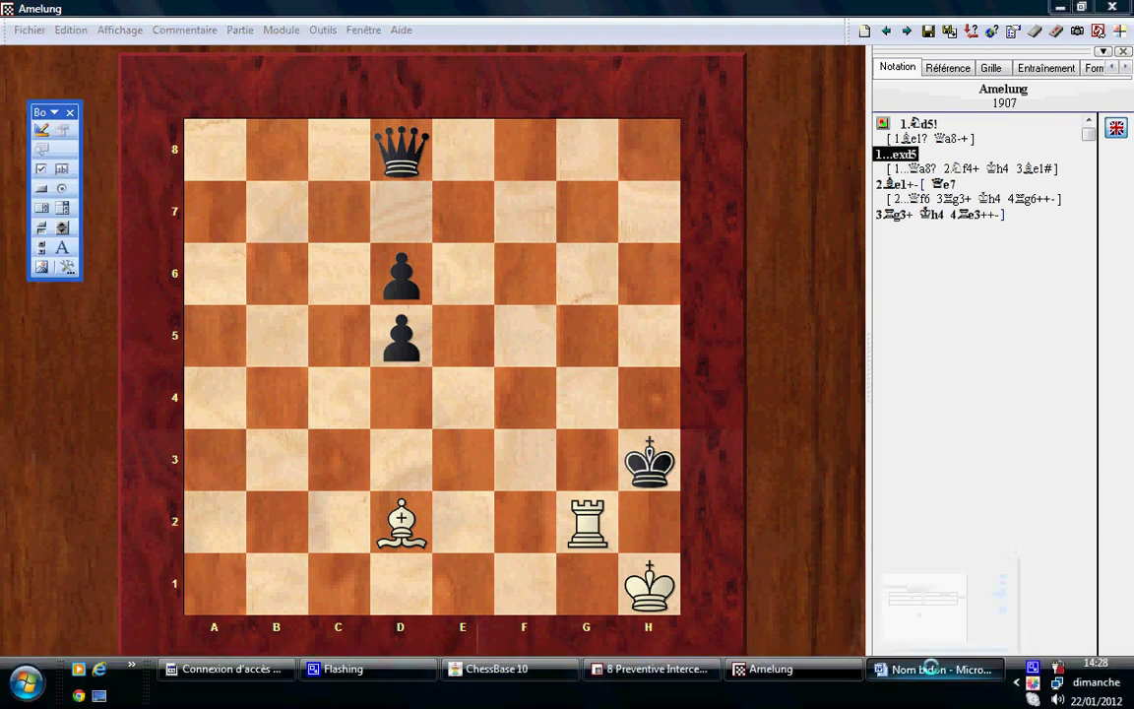
- Switch to Word and paste the copied Amelung game into the first cell of the table
{"action": "left_click", "coordinate": [930, 668]}
{"action": "right_click", "coordinate": [320, 293]}
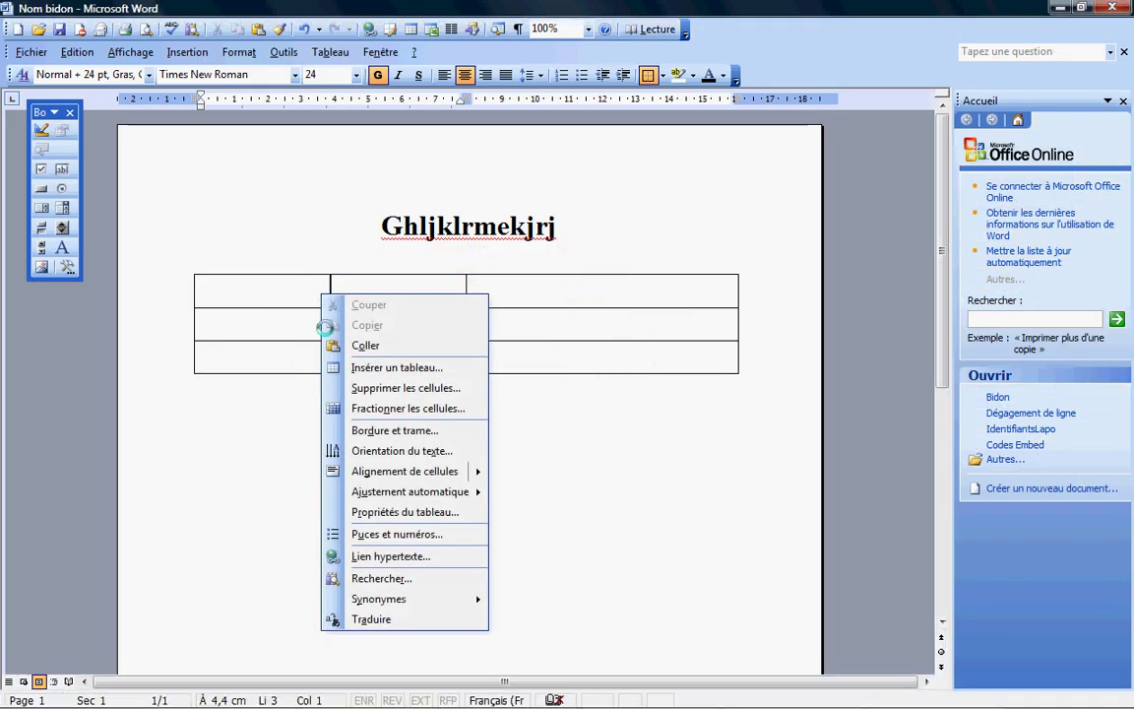
{"action": "left_click", "coordinate": [365, 345]}
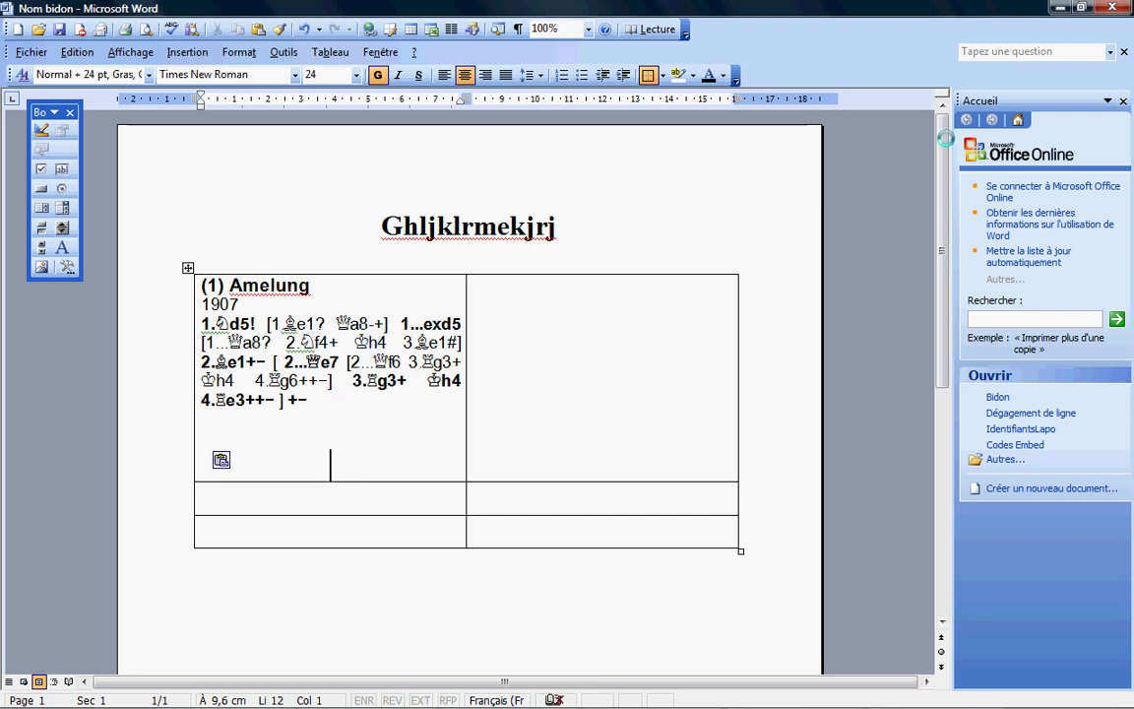
- Switch to ChessBase, add the diagram marker {#} as text before 1.Nd5! in the Amelung game, and copy the game
{"action": "key", "text": "alt+Tab"}
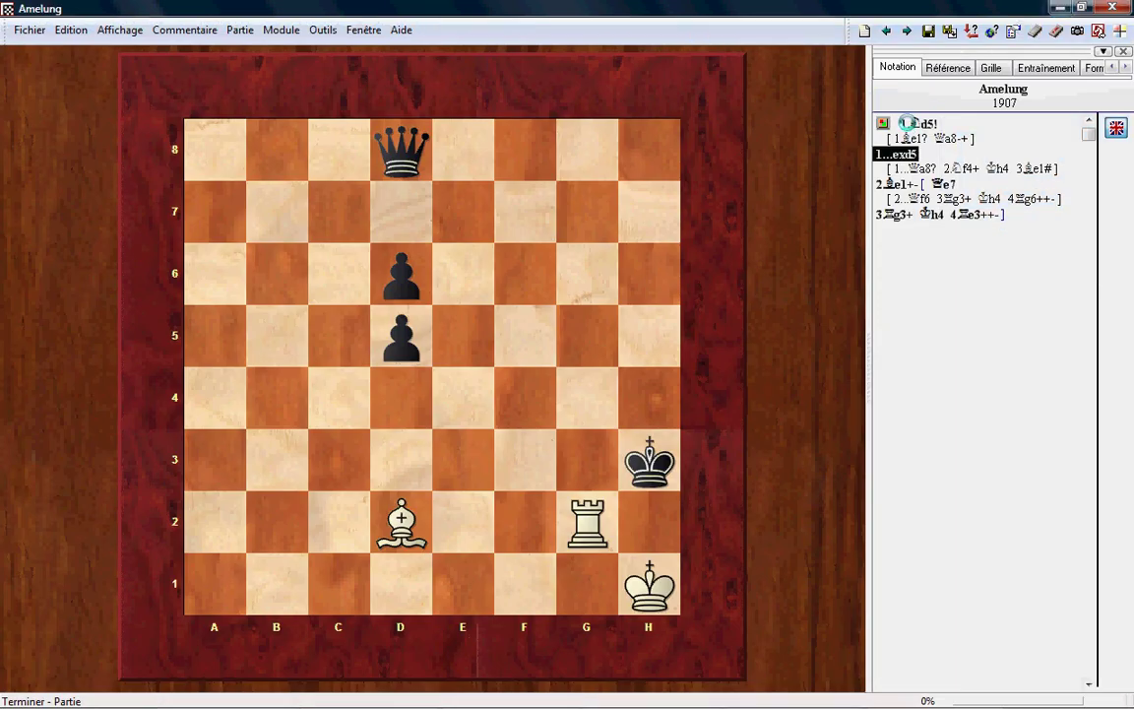
{"action": "left_click", "coordinate": [885, 124]}
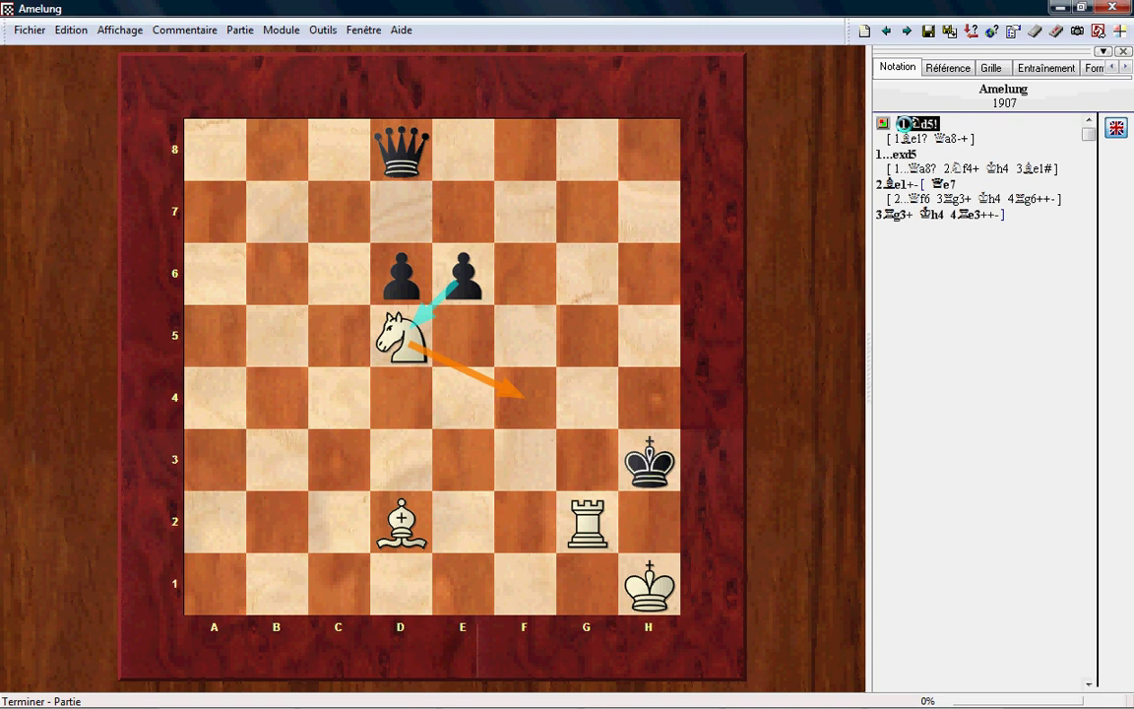
{"action": "right_click", "coordinate": [902, 123]}
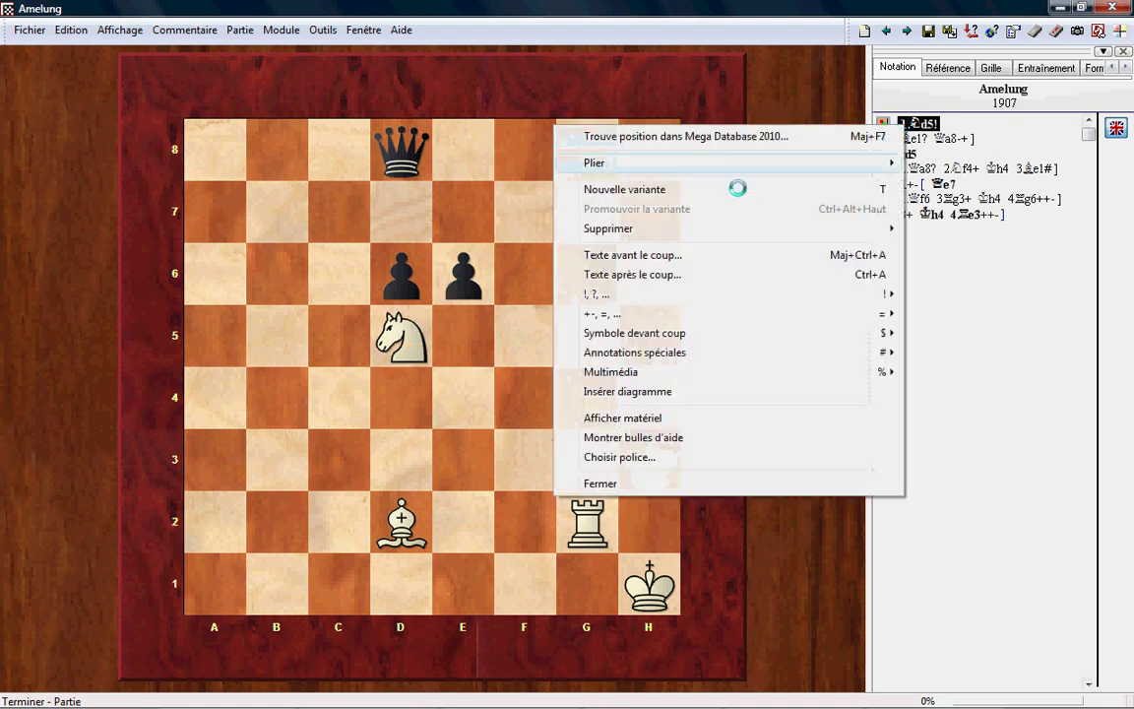
{"action": "left_click", "coordinate": [612, 255]}
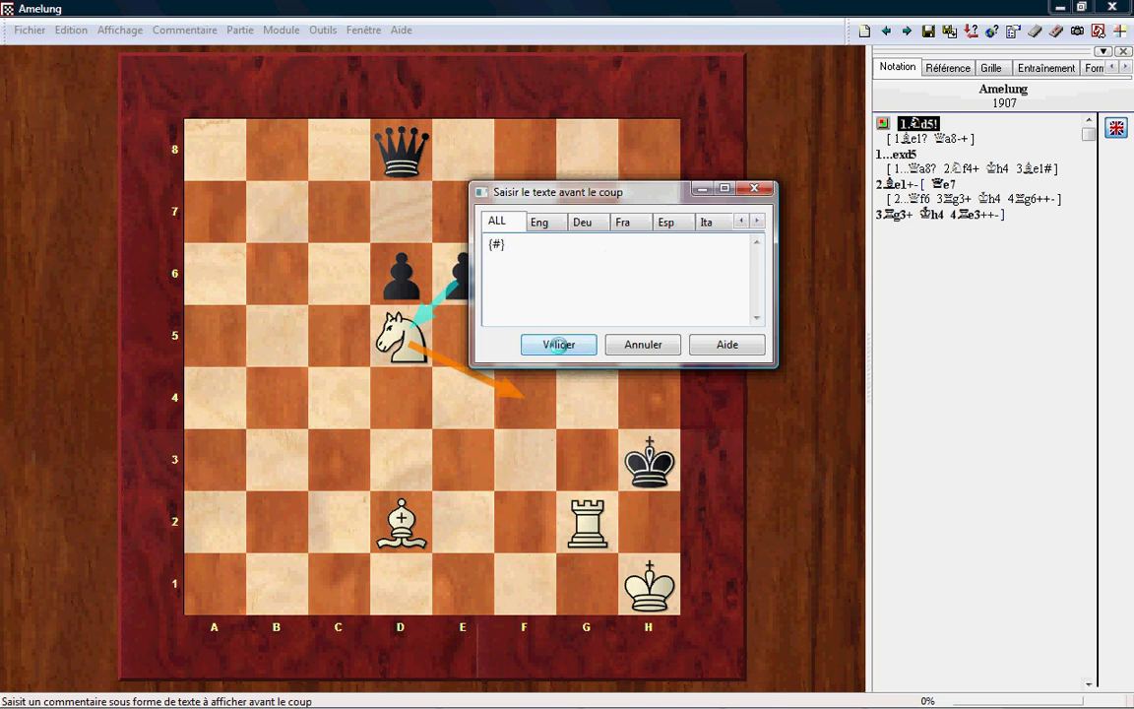
{"action": "left_click", "coordinate": [558, 345]}
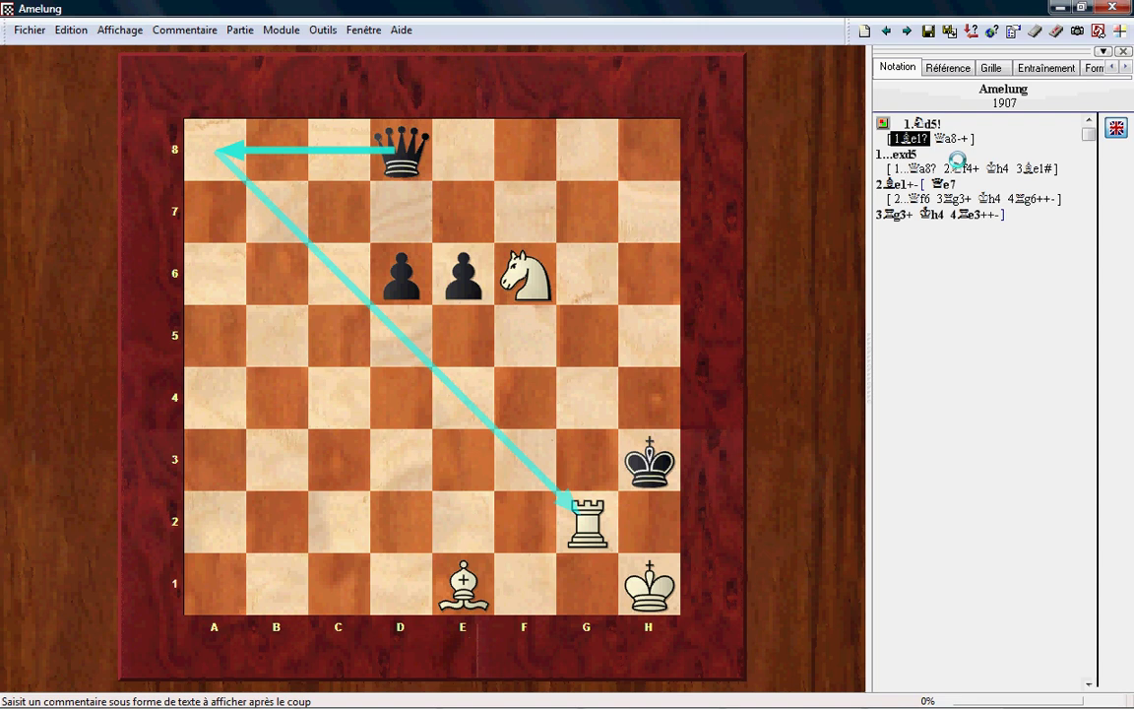
- In Word, replace the Amelung notation in the table's first cell with the copied game that includes its diagram
{"action": "mouse_move", "coordinate": [780, 705]}
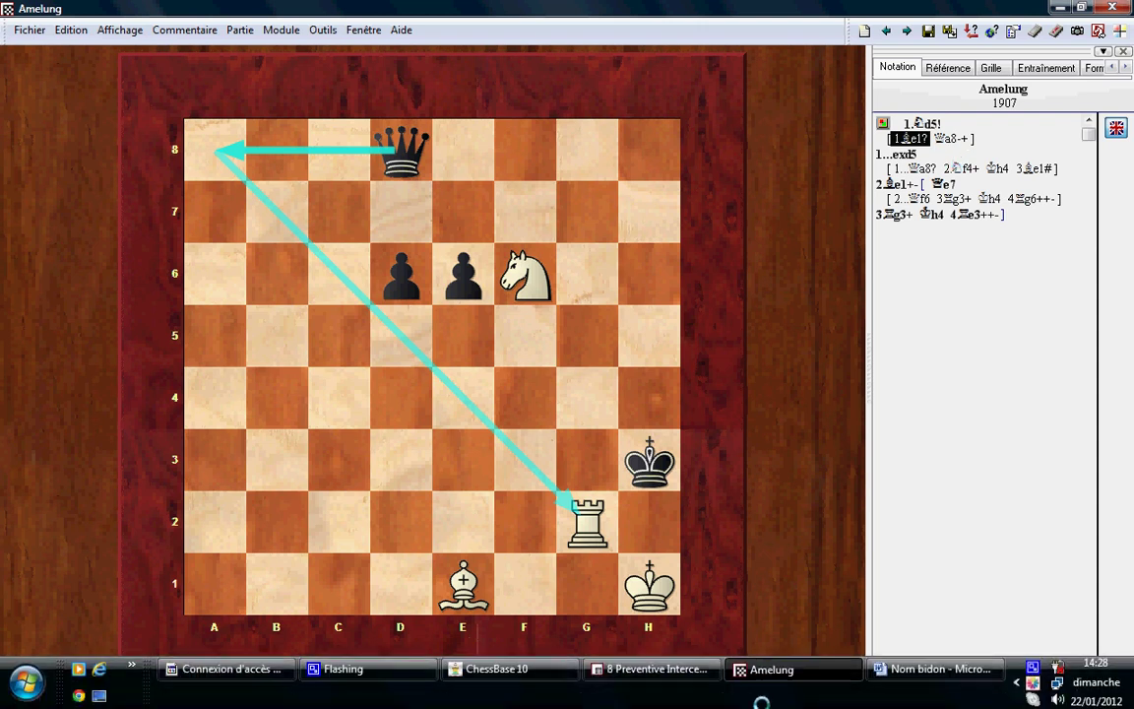
{"action": "left_click", "coordinate": [940, 668]}
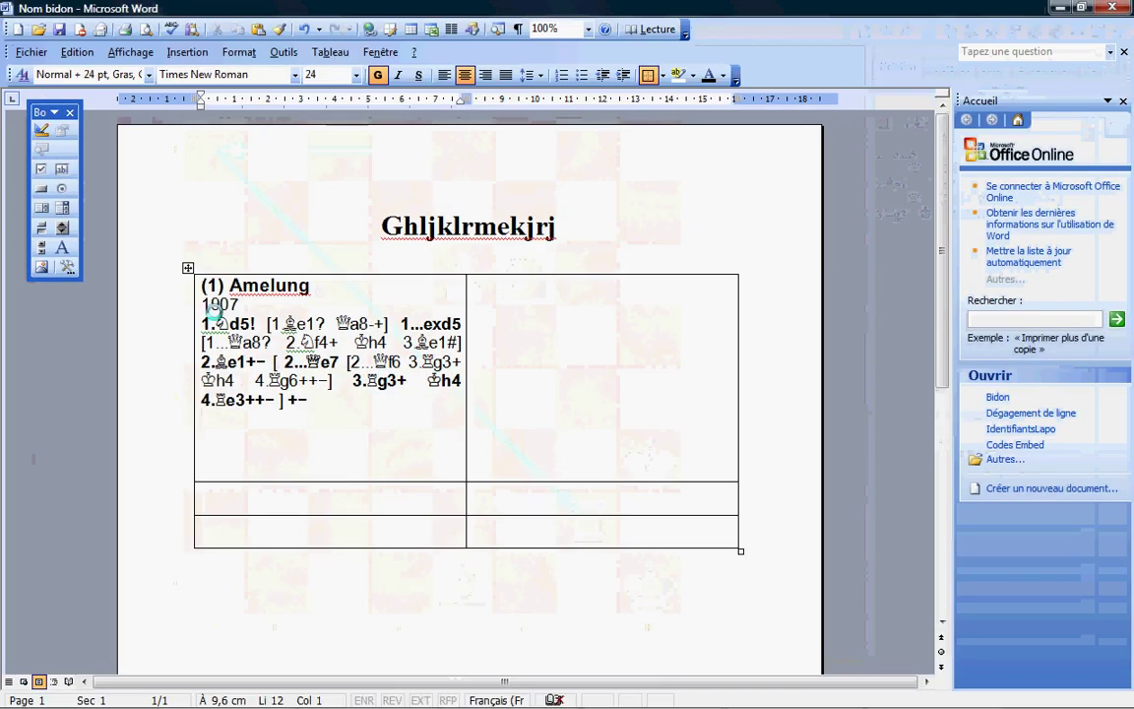
{"action": "left_click_drag", "start_coordinate": [201, 284], "coordinate": [419, 410]}
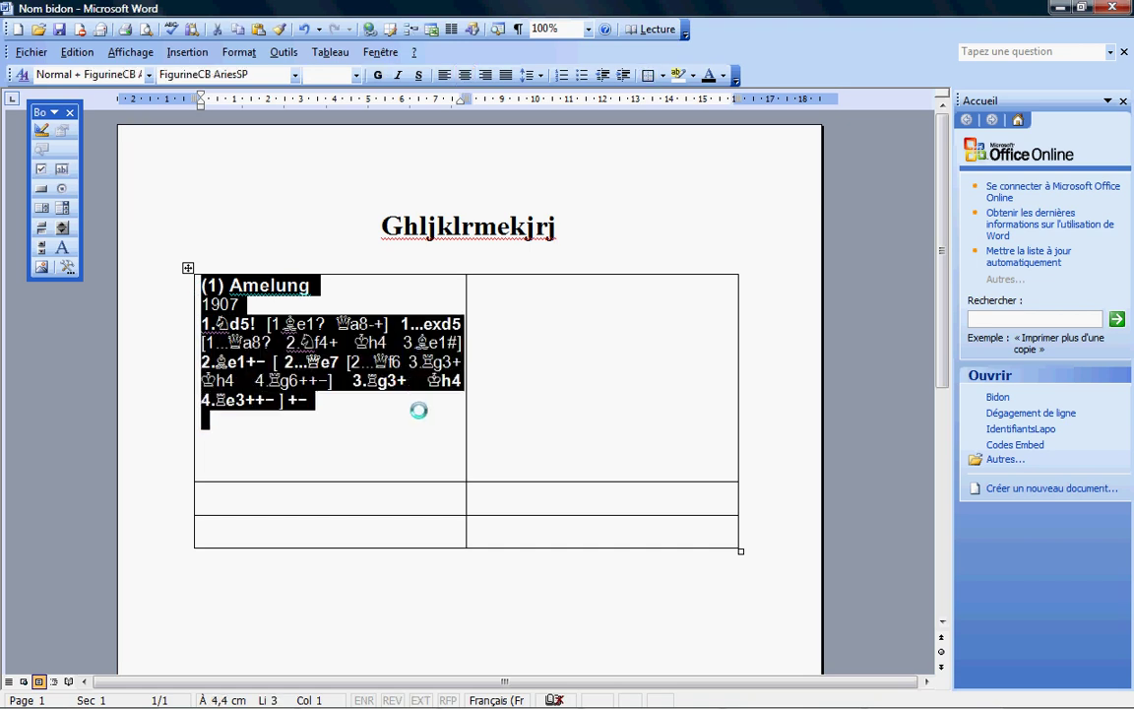
{"action": "key", "text": "Delete"}
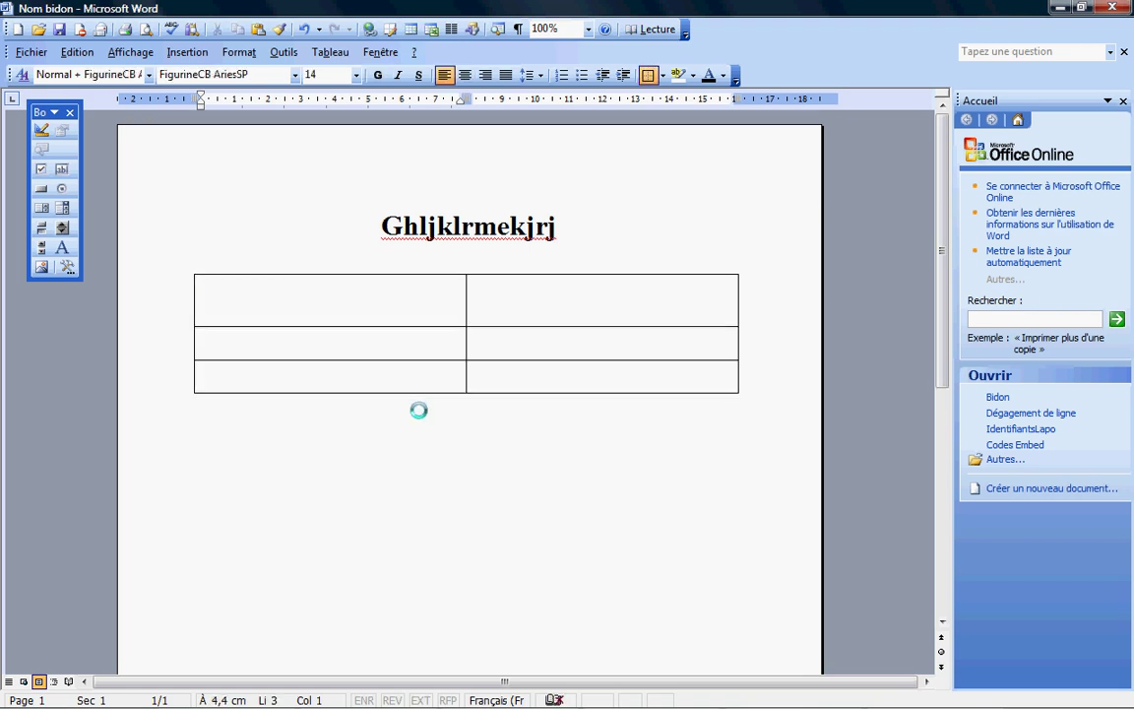
{"action": "key", "text": "ctrl+v"}
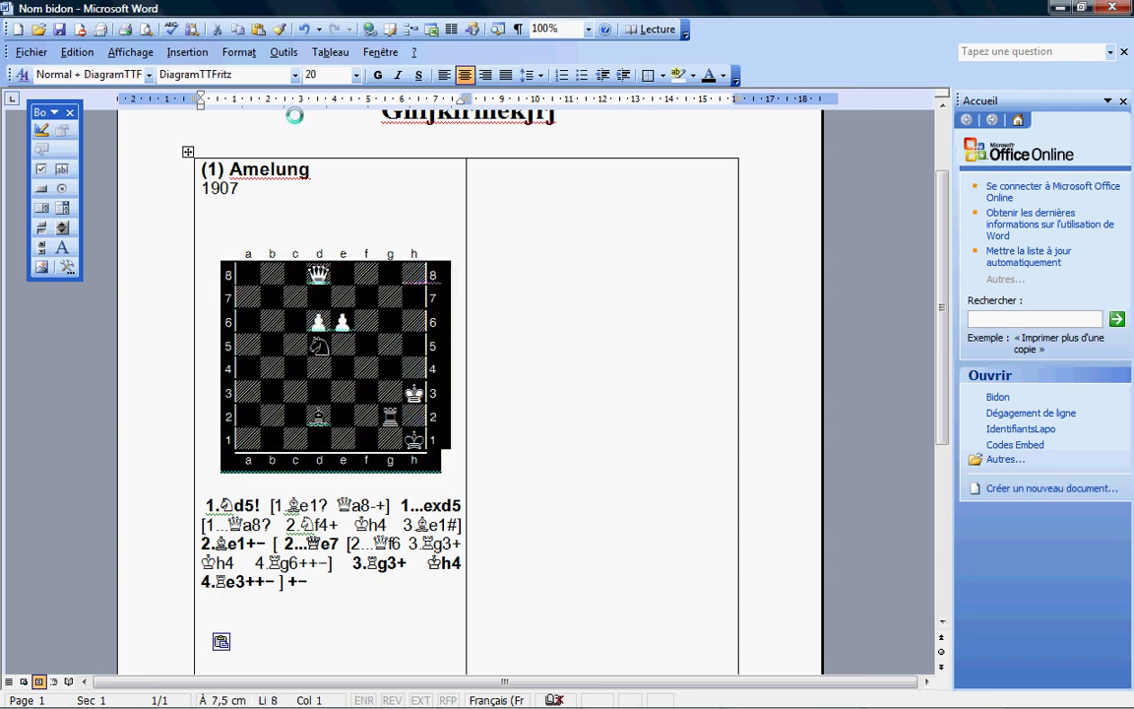
- Reduce the Amelung diagram to font size 16 after trying size 12
{"action": "left_click", "coordinate": [356, 75]}
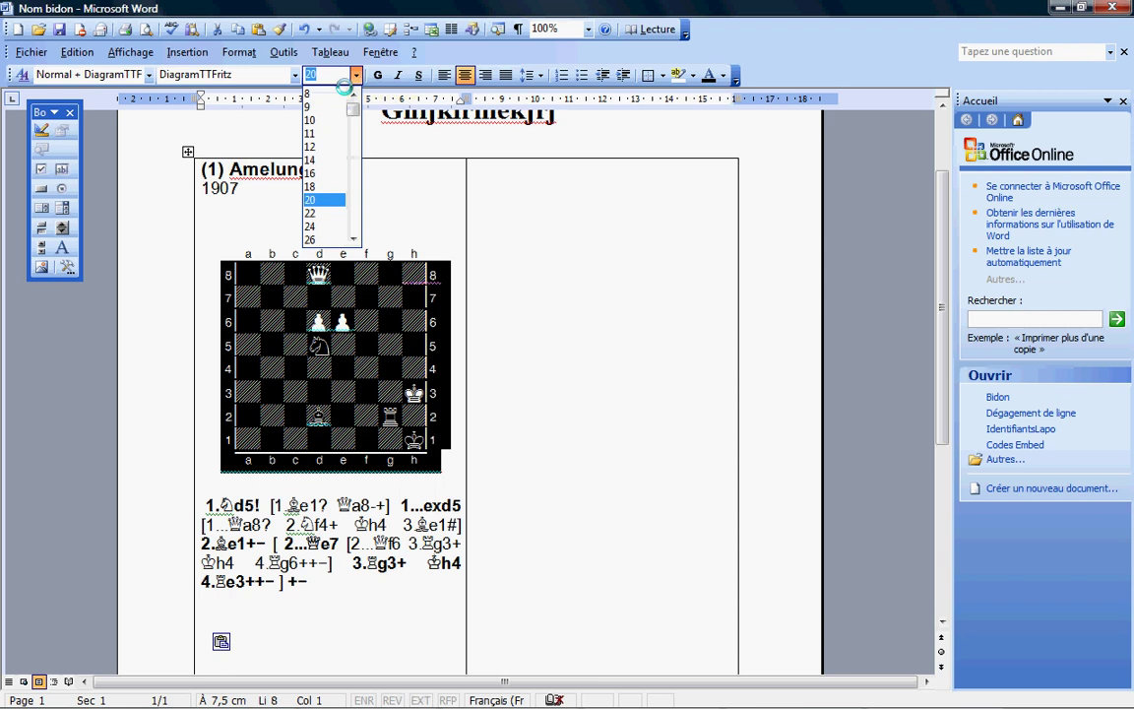
{"action": "left_click", "coordinate": [311, 146]}
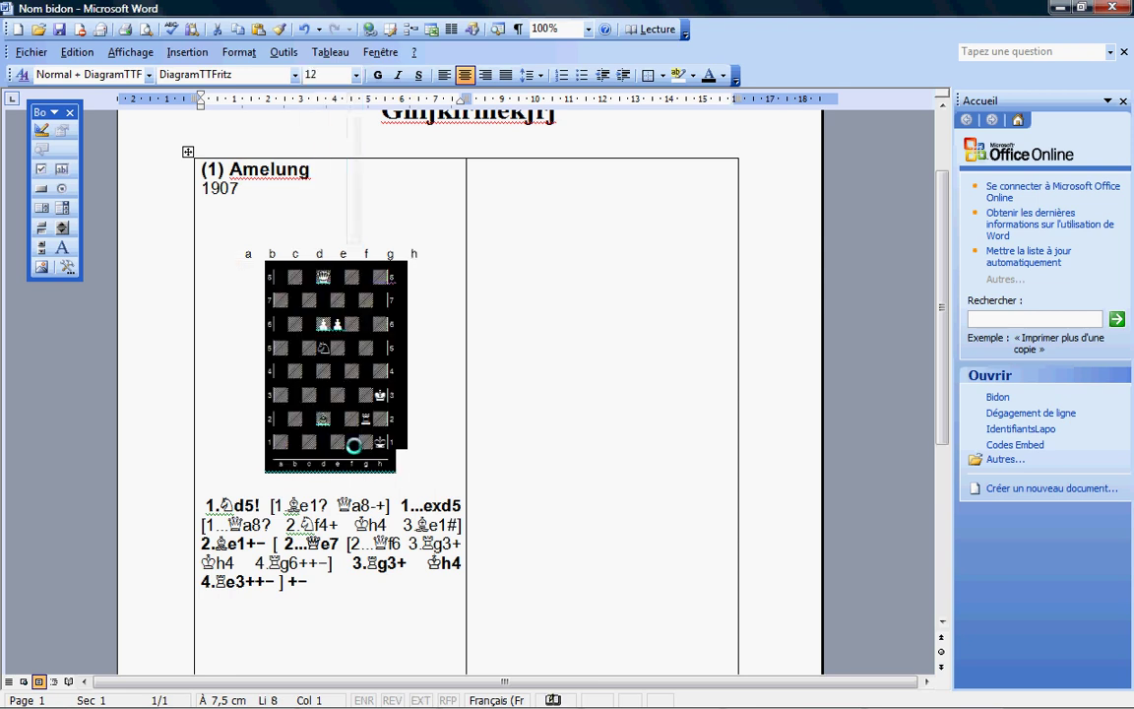
{"action": "left_click", "coordinate": [357, 75]}
{"action": "left_click", "coordinate": [310, 173]}
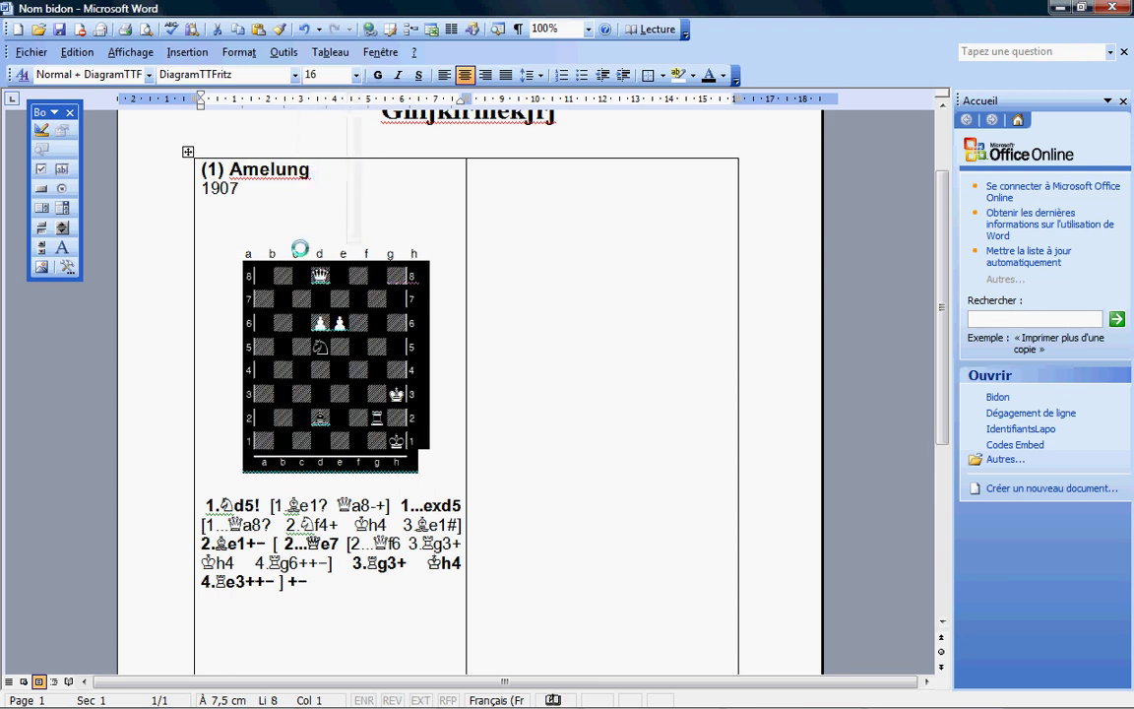
{"action": "left_click", "coordinate": [440, 369]}
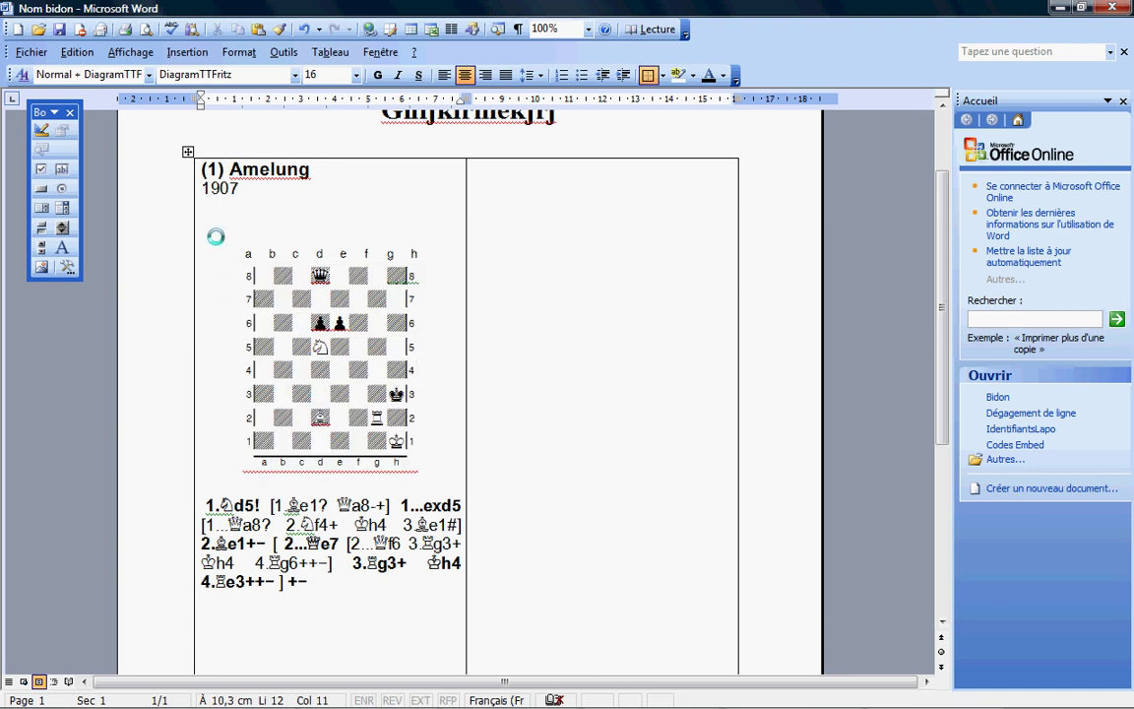
- Centre the (1) Amelung and 1907 heading lines, and set the move notation below the diagram to size 12
{"action": "left_click", "coordinate": [329, 208]}
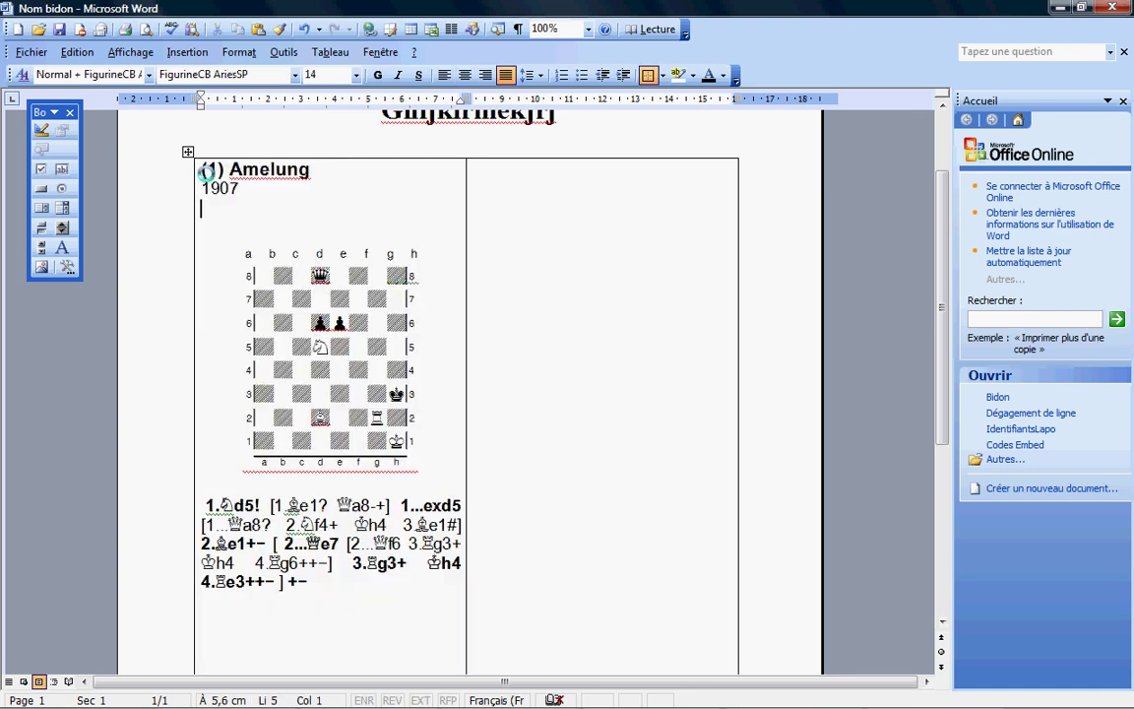
{"action": "left_click_drag", "start_coordinate": [200, 171], "coordinate": [254, 183]}
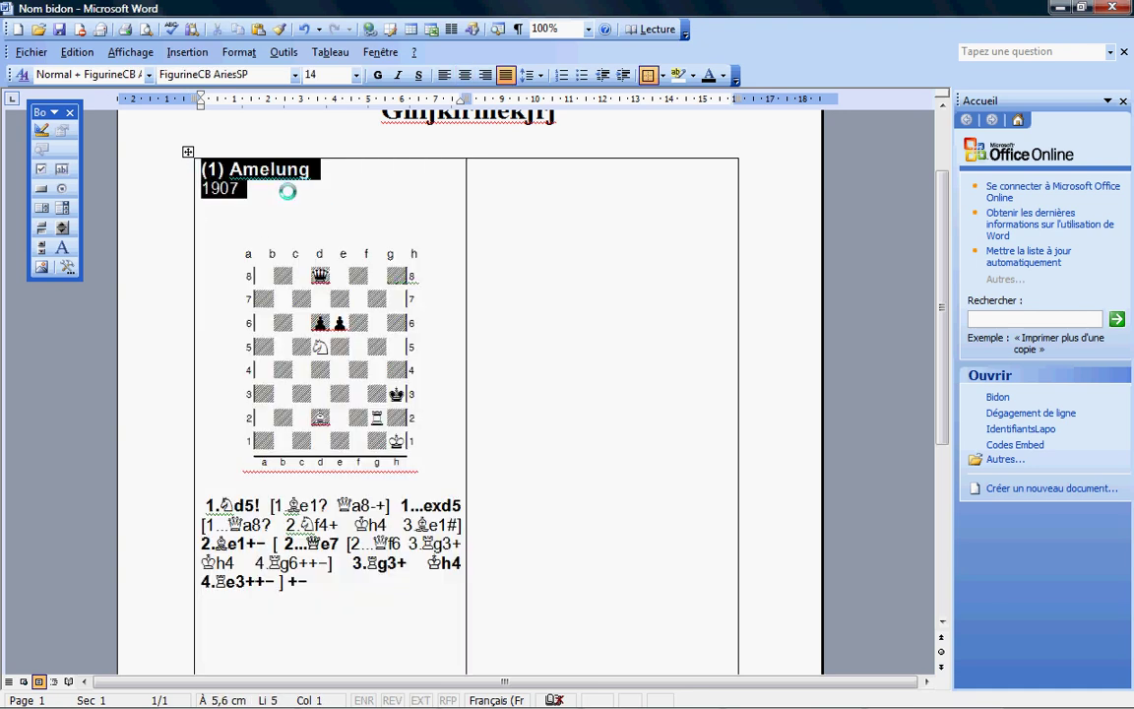
{"action": "left_click", "coordinate": [464, 75]}
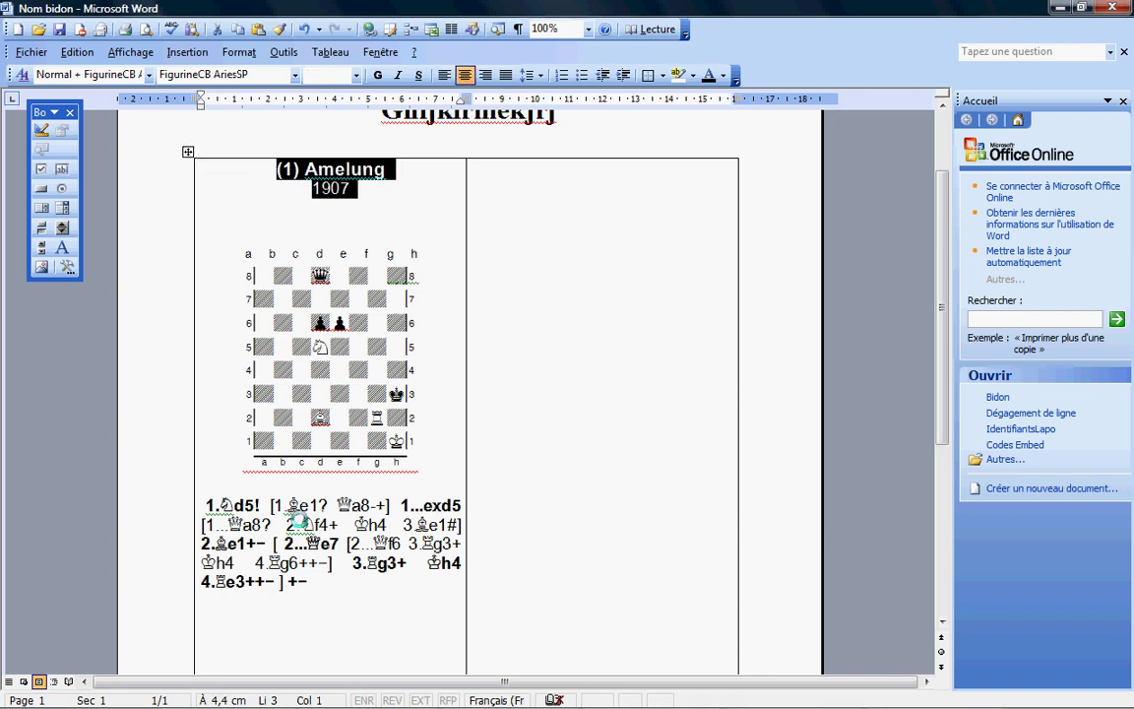
{"action": "left_click_drag", "start_coordinate": [207, 504], "coordinate": [398, 599]}
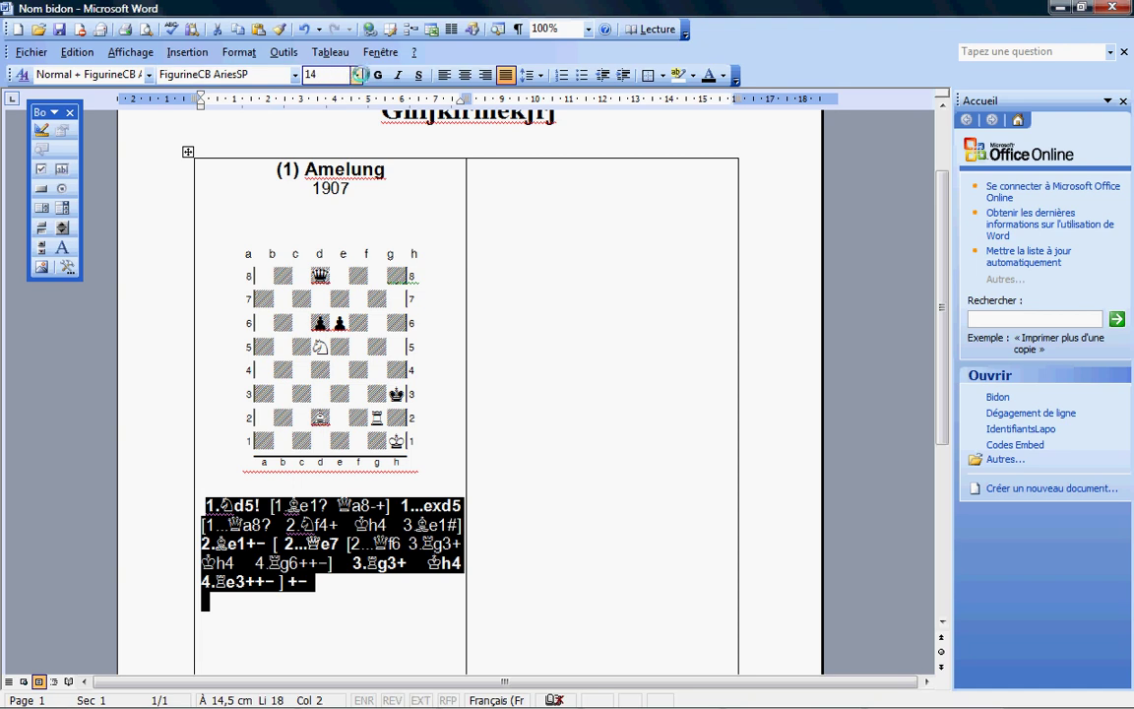
{"action": "left_click", "coordinate": [355, 75]}
{"action": "left_click", "coordinate": [311, 133]}
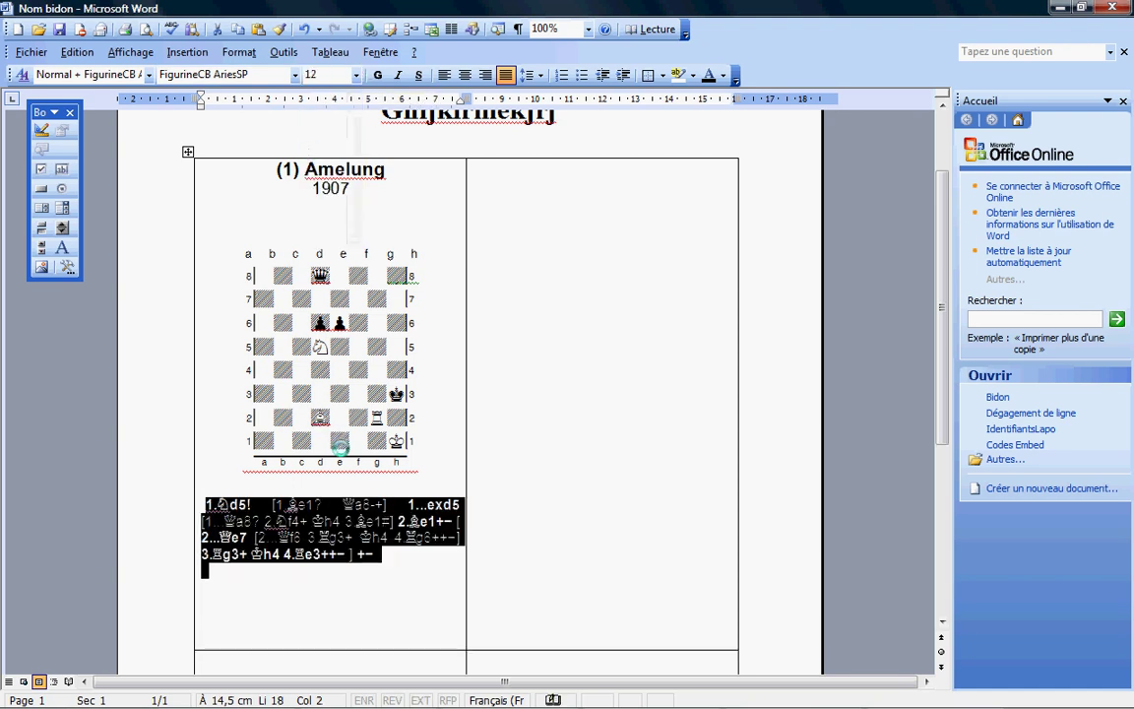
{"action": "left_click", "coordinate": [340, 481]}
{"action": "type", "text": "tTè"}
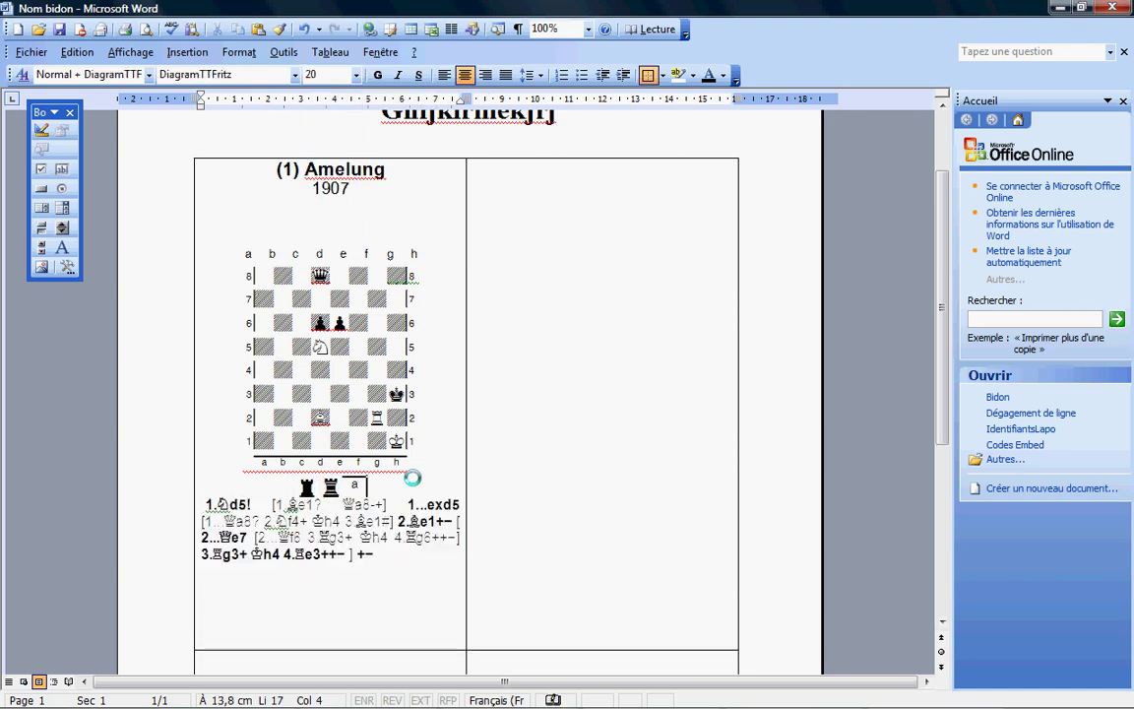
{"action": "type", "text": "é+"}
{"action": "key", "text": "BackSpace"}
{"action": "key", "text": "BackSpace"}
{"action": "key", "text": "BackSpace"}
{"action": "key", "text": "BackSpace"}
{"action": "key", "text": "BackSpace"}
{"action": "key", "text": "BackSpace"}
{"action": "key", "text": "BackSpace"}
- Add a line break below the Amelung diagram and enter the caption Trait aux blancs in Times New Roman
{"action": "key", "text": "Return"}
{"action": "key", "text": "Return"}
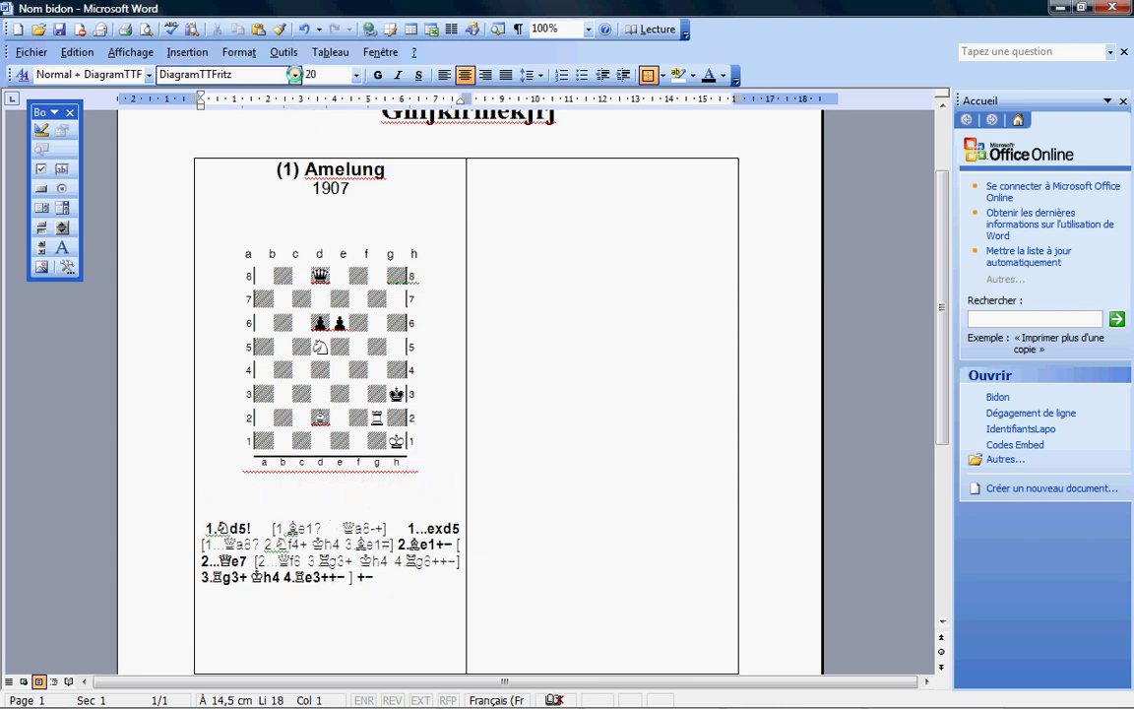
{"action": "left_click", "coordinate": [293, 75]}
{"action": "left_click", "coordinate": [246, 95]}
{"action": "type", "text": "tRAIT aux blancs"}
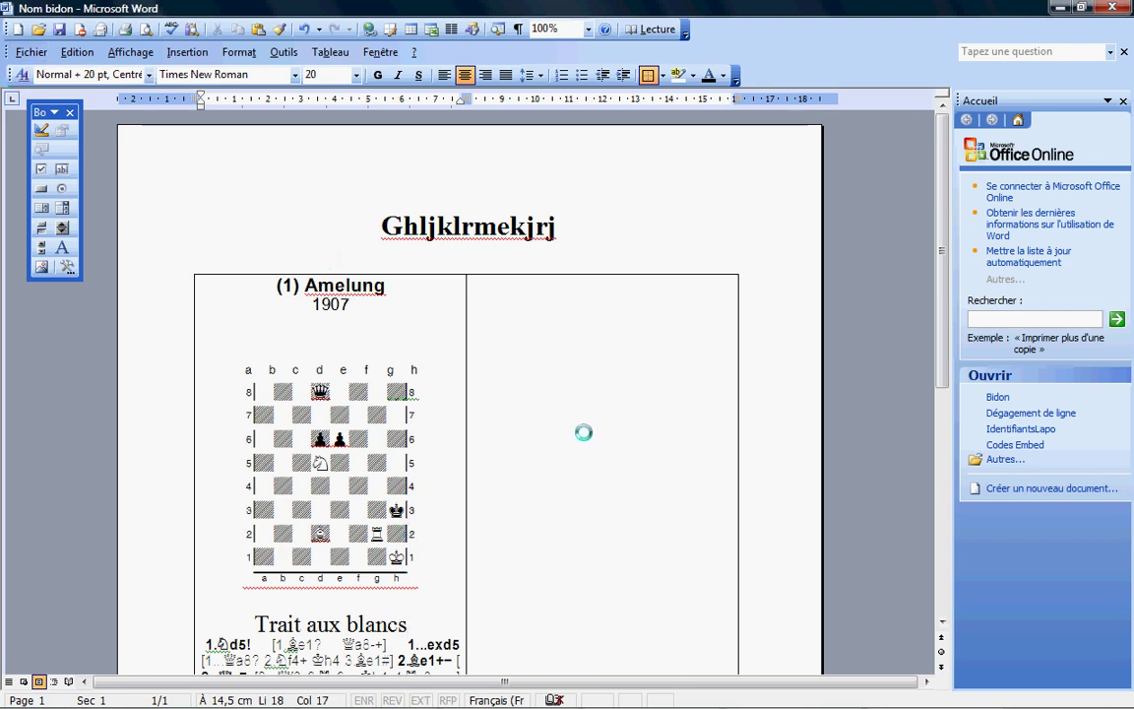
- Switch to ChessBase and close the Amelung game without saving its changes
{"action": "mouse_move", "coordinate": [577, 705]}
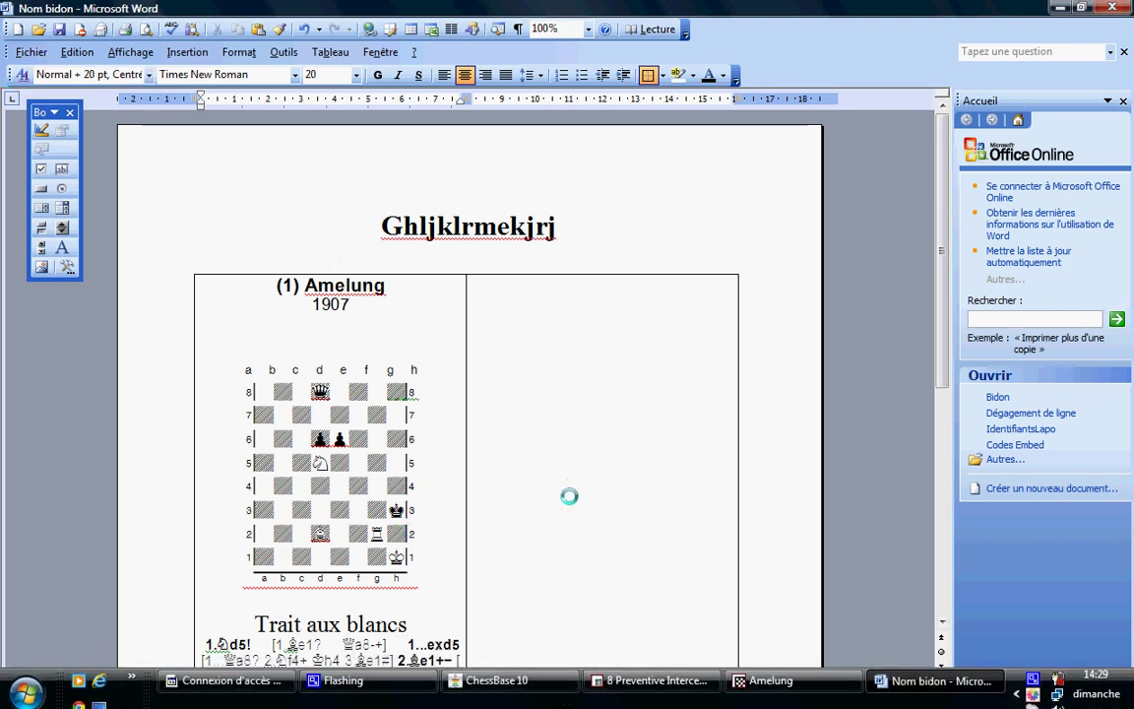
{"action": "mouse_move", "coordinate": [812, 701]}
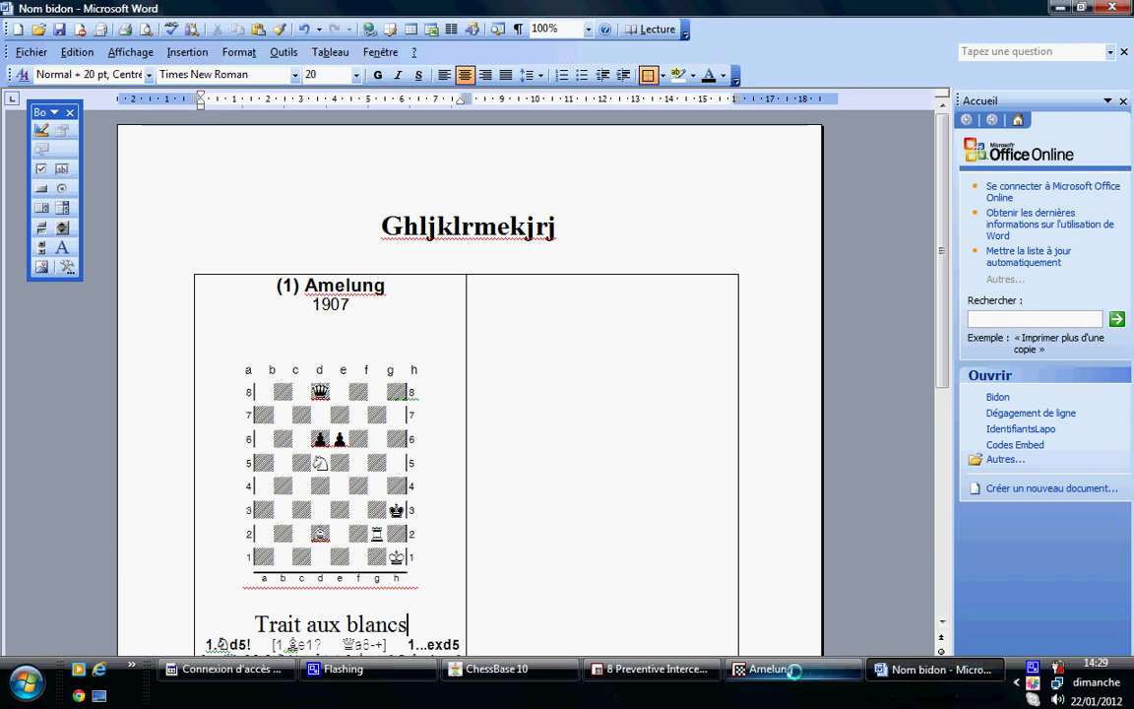
{"action": "left_click", "coordinate": [818, 669]}
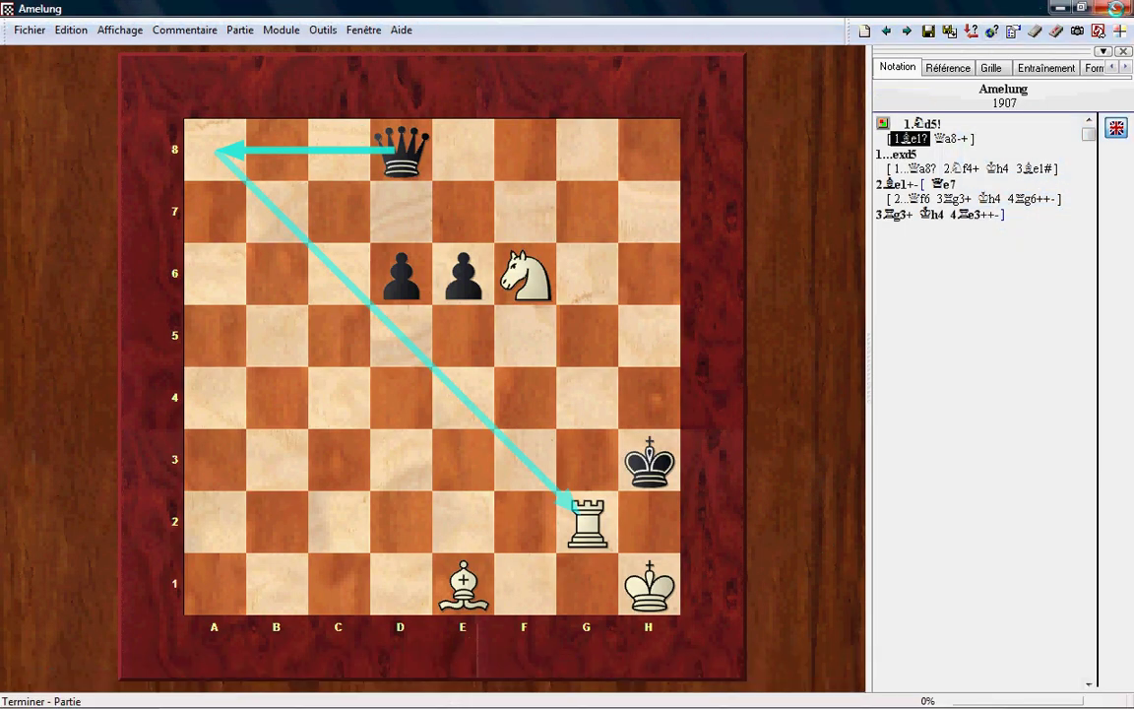
{"action": "left_click", "coordinate": [1117, 8]}
{"action": "left_click", "coordinate": [585, 392]}
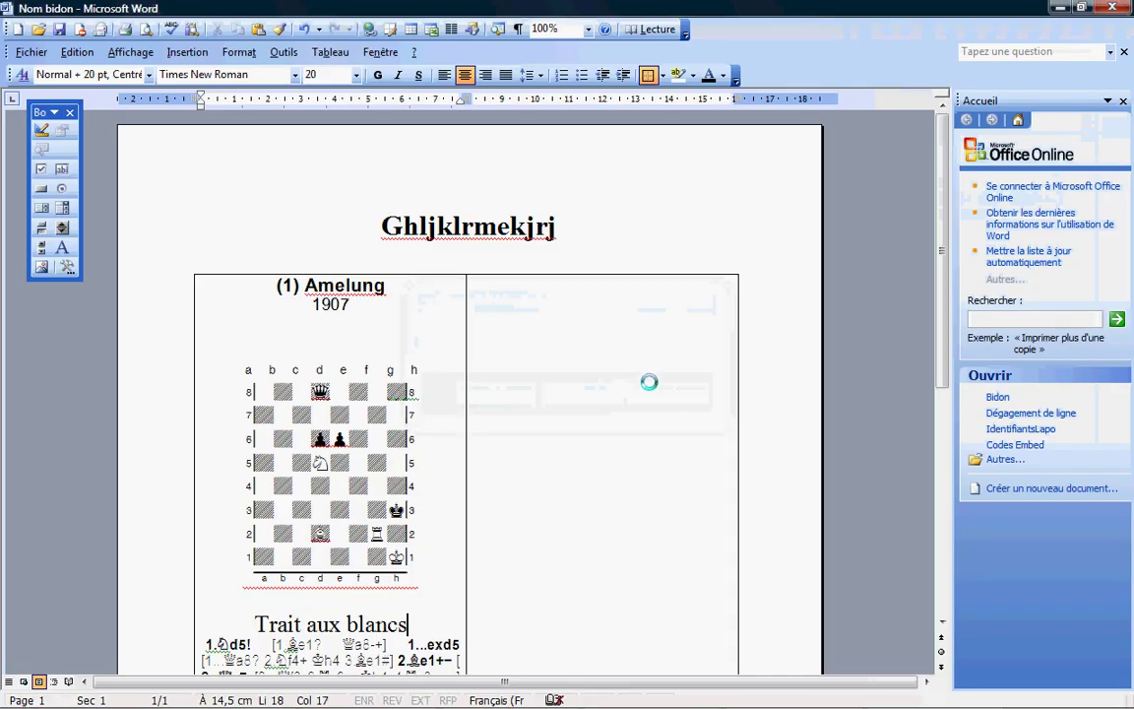
- Open the Herbstmann game from 8 Preventive Interception, add the diagram marker {#} before 1.g6!!, and copy the game
{"action": "mouse_move", "coordinate": [650, 699]}
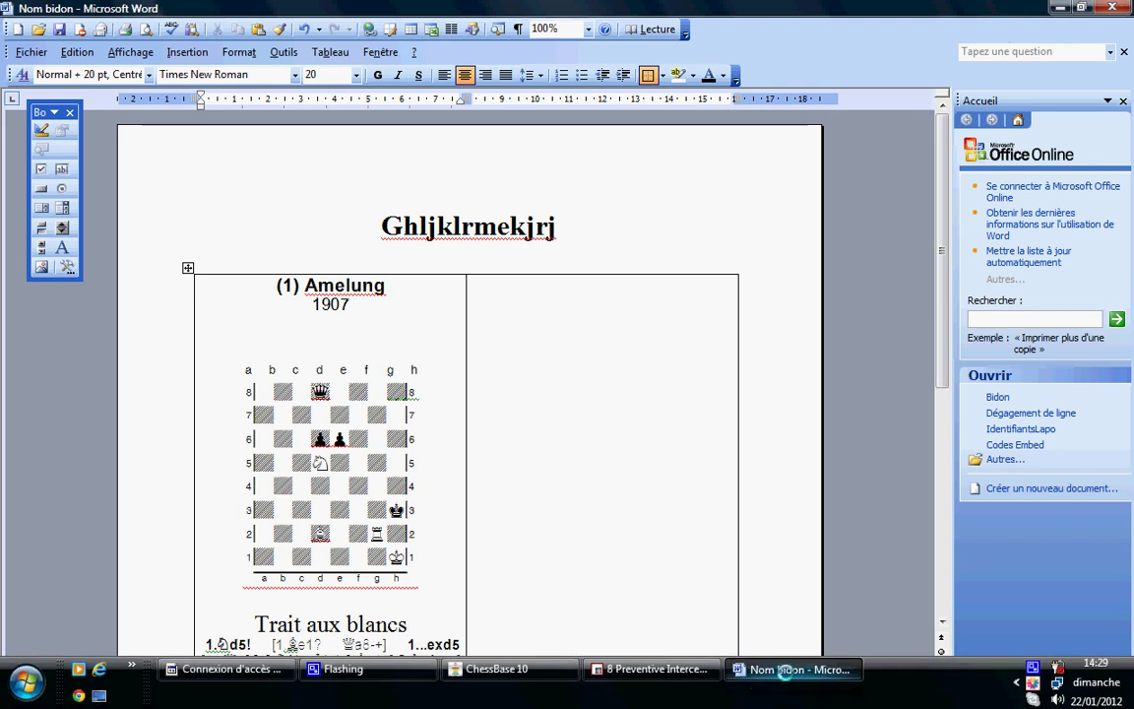
{"action": "left_click", "coordinate": [646, 669]}
{"action": "double_click", "coordinate": [500, 114]}
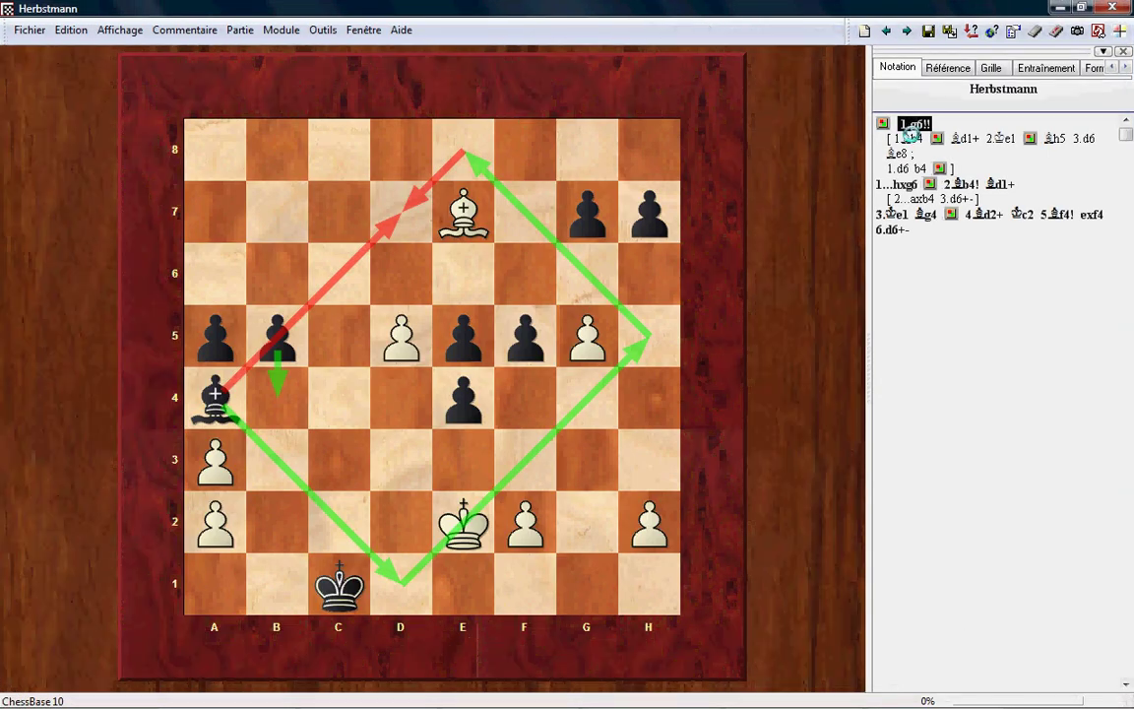
{"action": "right_click", "coordinate": [912, 124]}
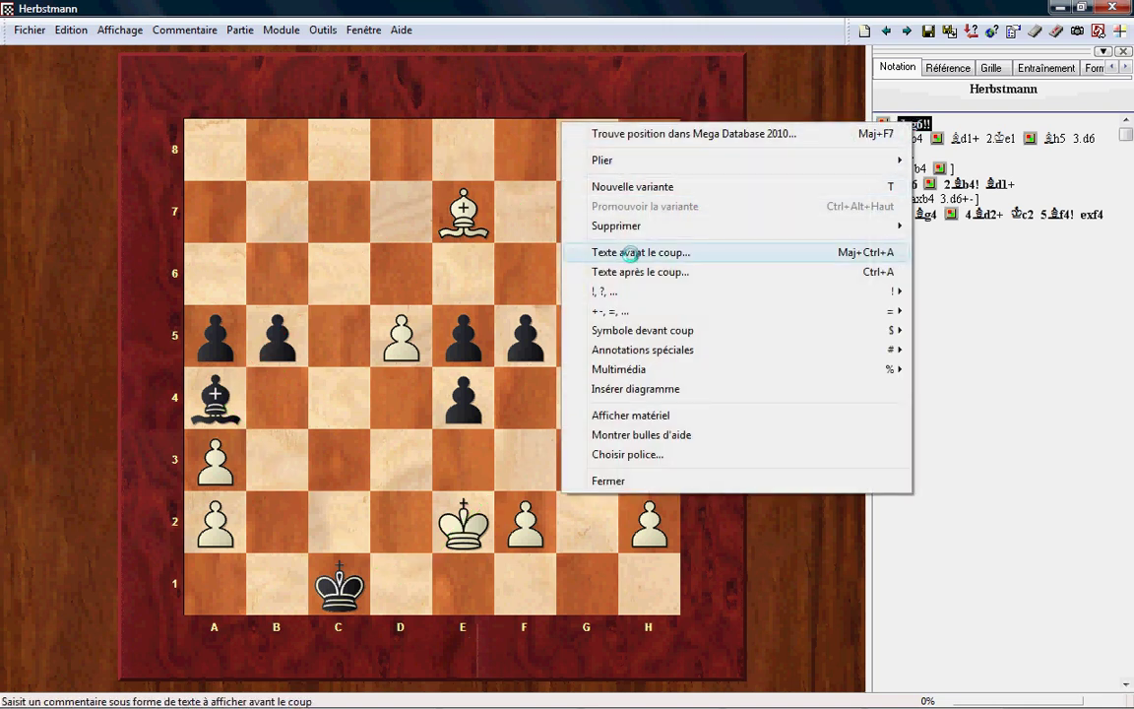
{"action": "left_click", "coordinate": [640, 252]}
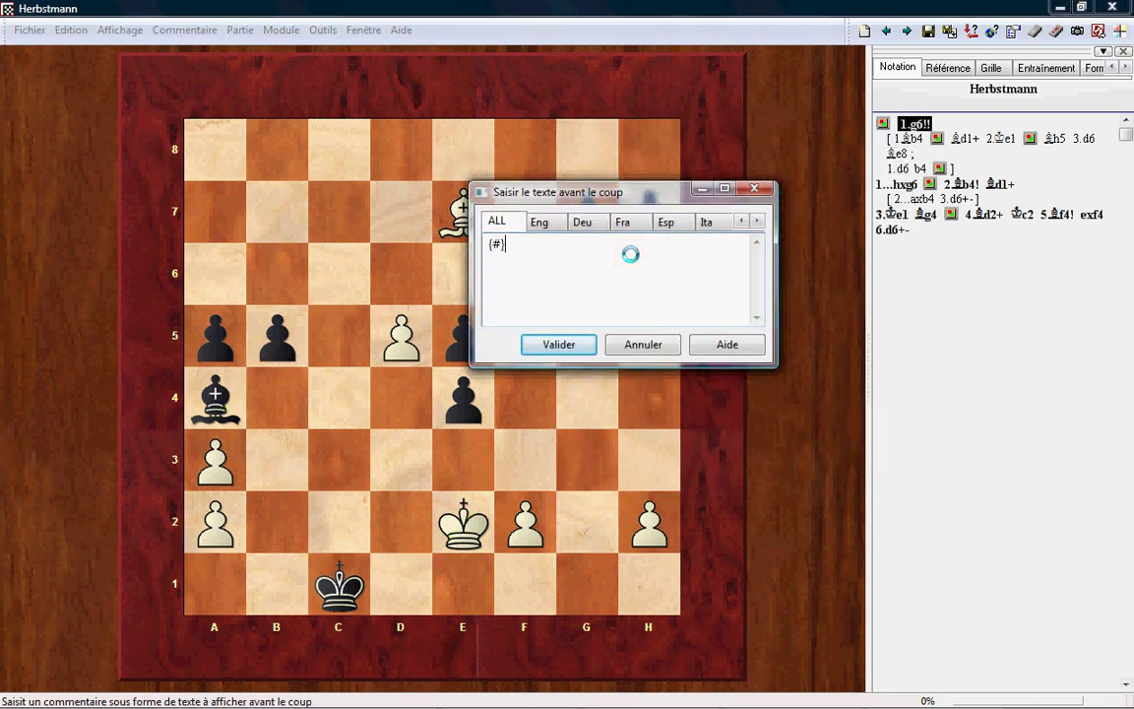
{"action": "left_click", "coordinate": [556, 342]}
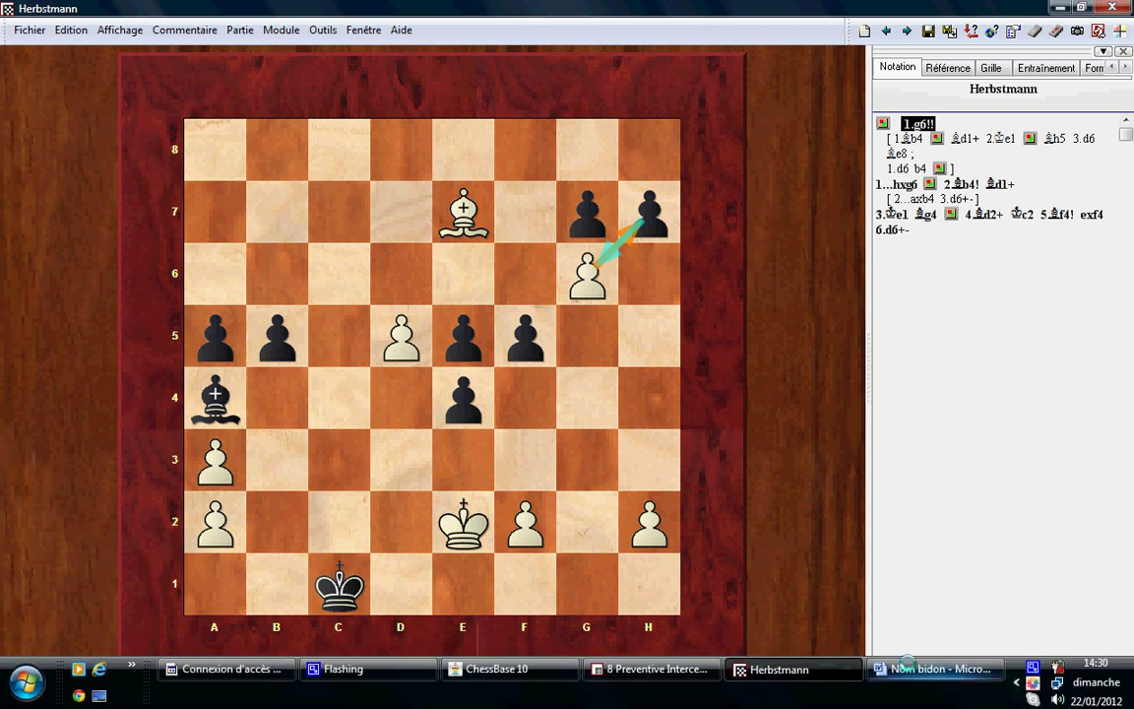
- Switch to Word and paste the Herbstmann game with its diagram into the second cell of the table's first row
{"action": "left_click", "coordinate": [907, 668]}
{"action": "left_click", "coordinate": [522, 304]}
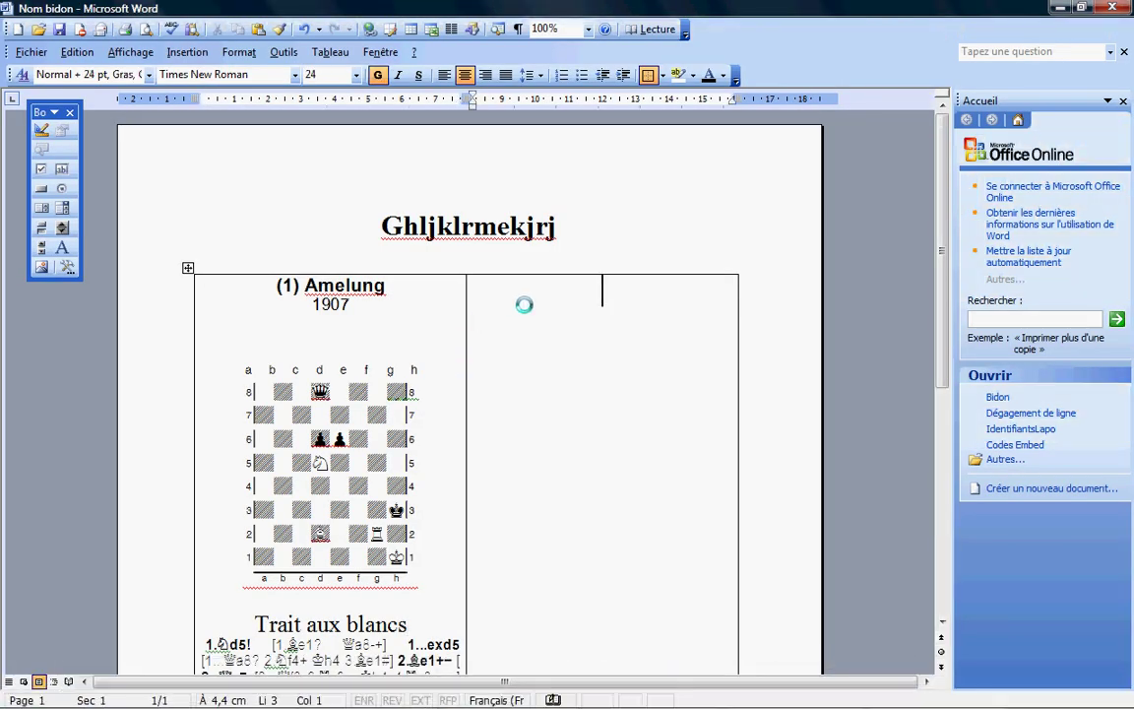
{"action": "right_click", "coordinate": [523, 305]}
{"action": "left_click", "coordinate": [569, 357]}
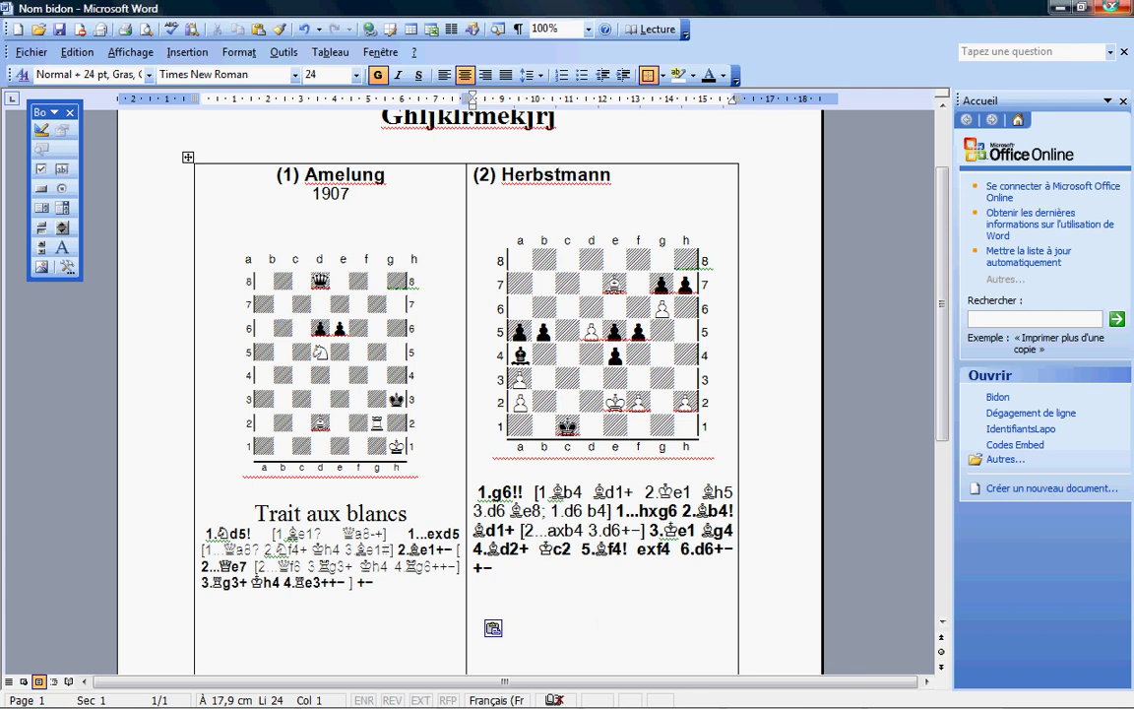
- Close the Word document and the ChessBase windows, discarding the changes to the Herbstmann game
{"action": "left_click", "coordinate": [1115, 8]}
{"action": "left_click", "coordinate": [1111, 8]}
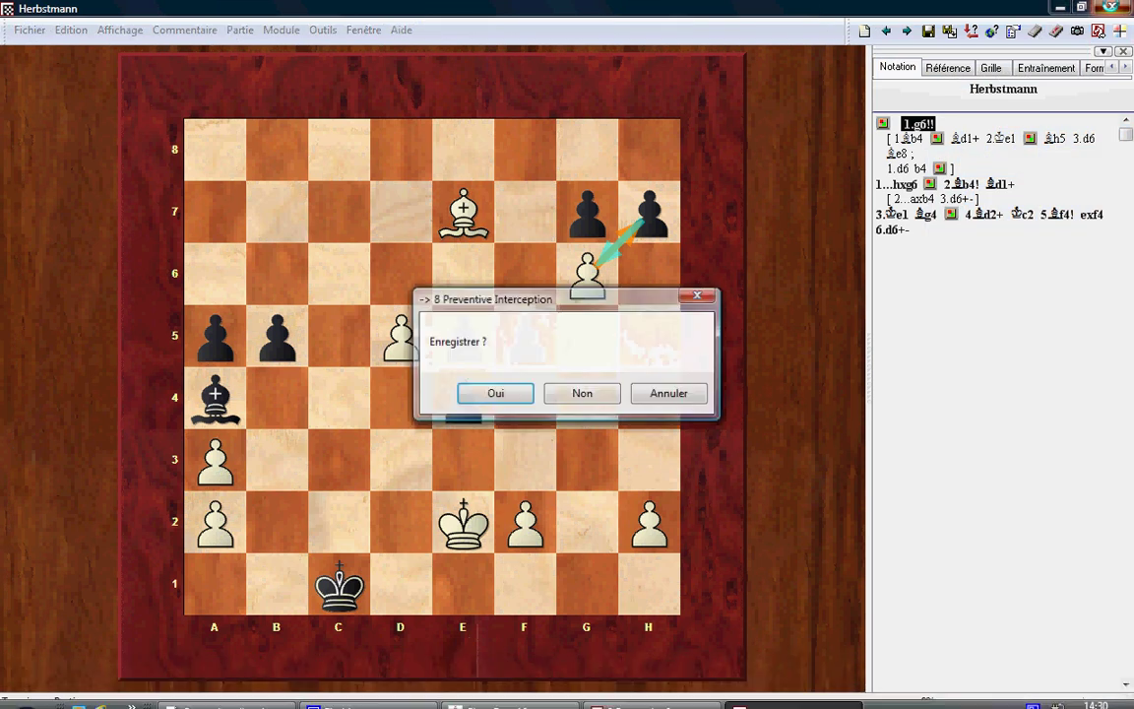
{"action": "left_click", "coordinate": [595, 393]}
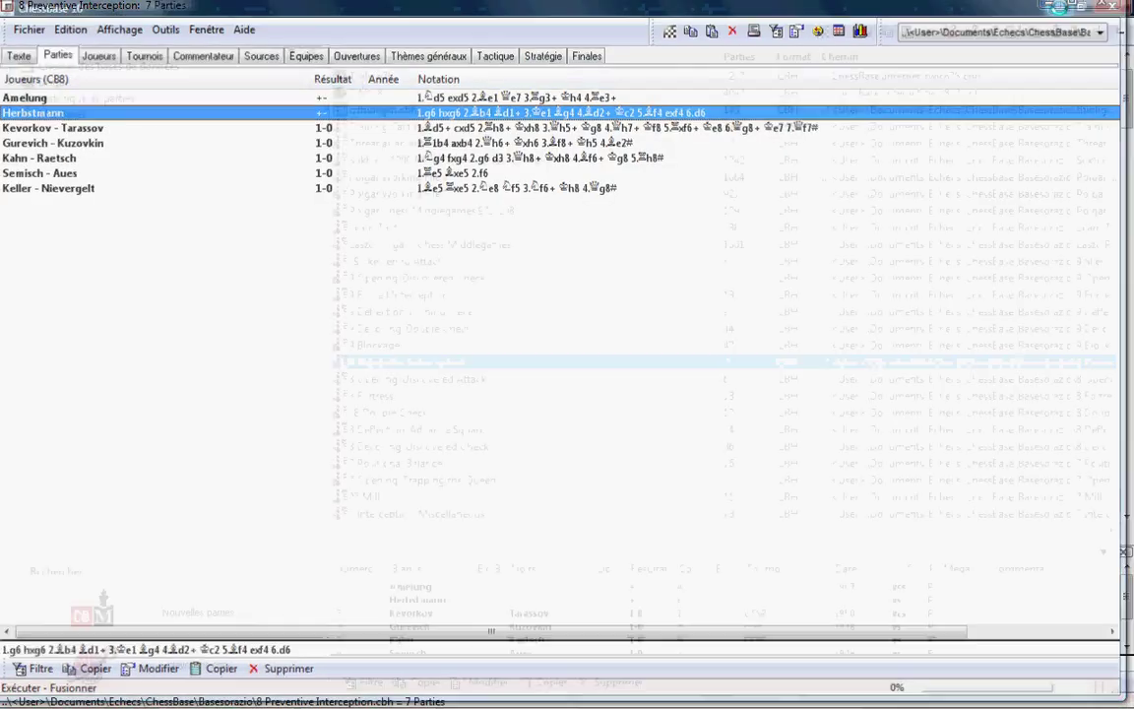
{"action": "left_click", "coordinate": [1111, 8]}
{"action": "left_click", "coordinate": [1117, 8]}
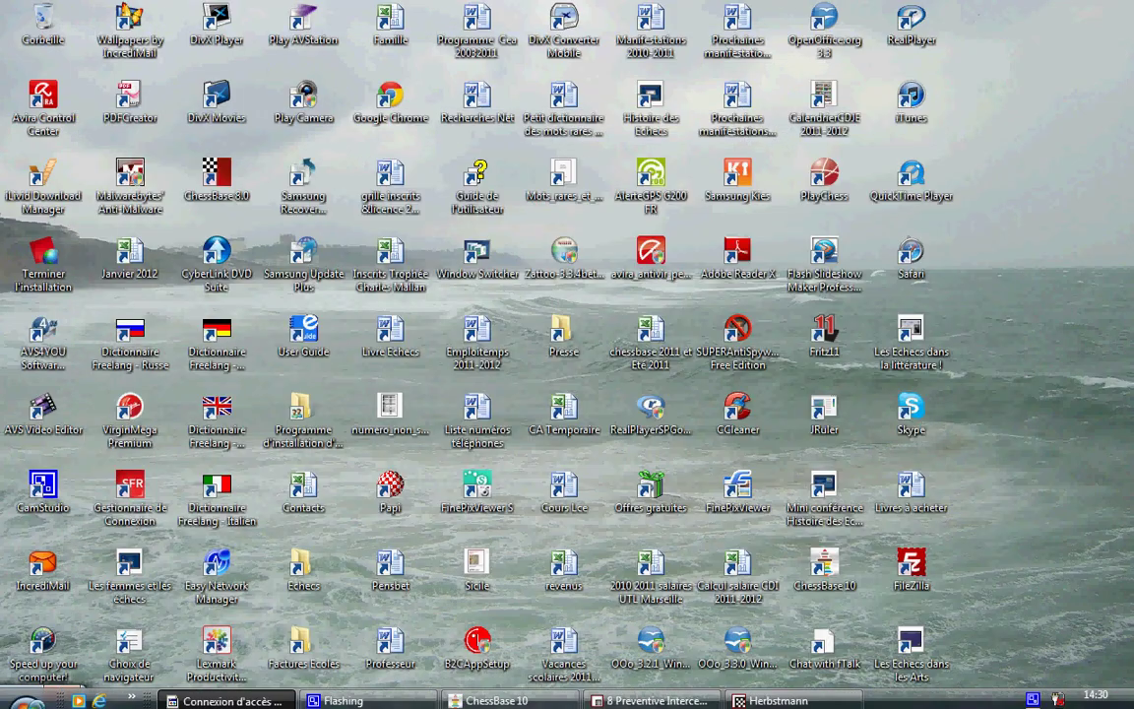
- Start Microsoft Office Word 2003
{"action": "left_click", "coordinate": [20, 679]}
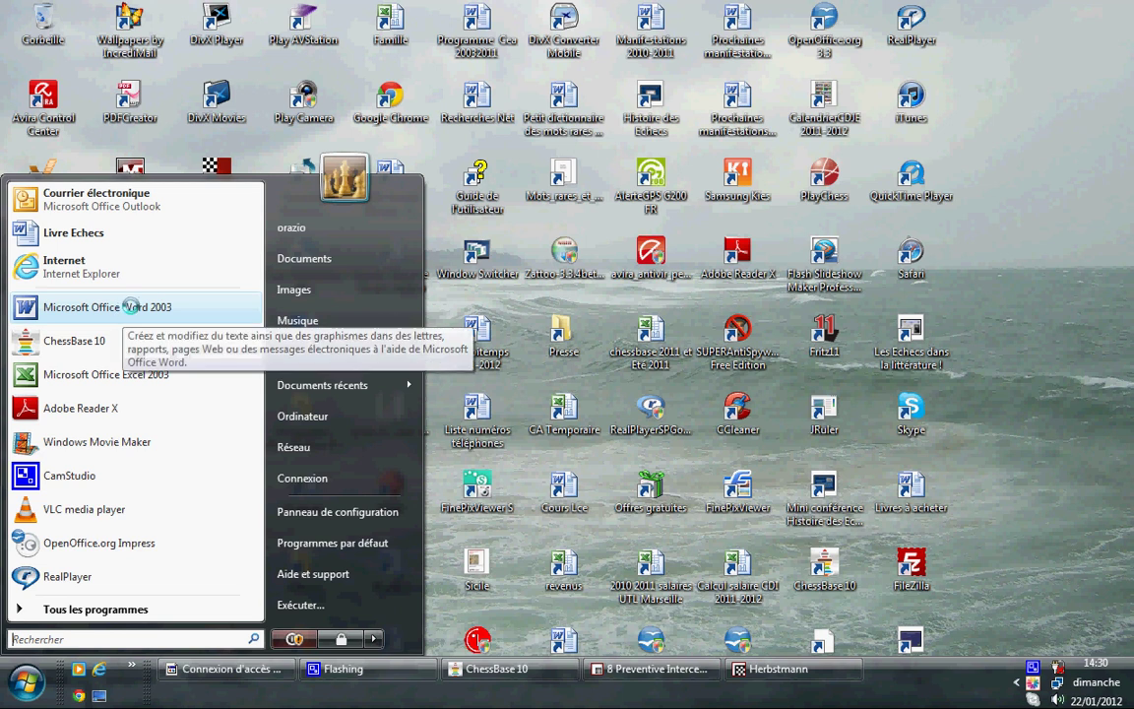